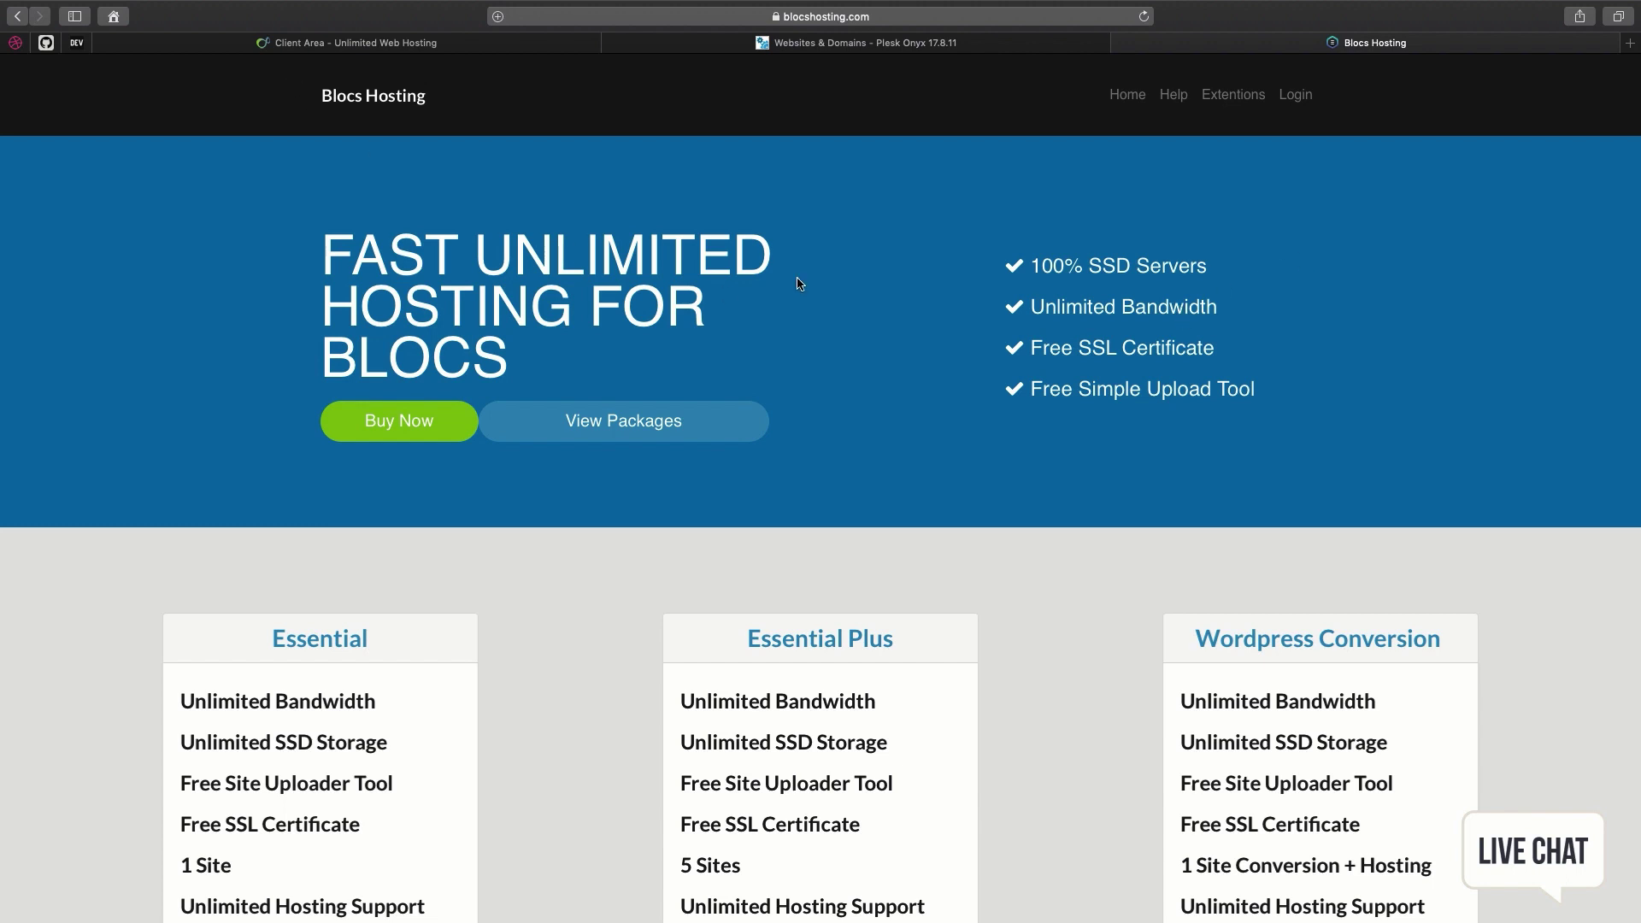
Scroll the Blocs Hosting pricing cards and highlight the Unlimited Bandwidth and Free Site Uploader Tool features.
scroll(799, 282, down, 5)
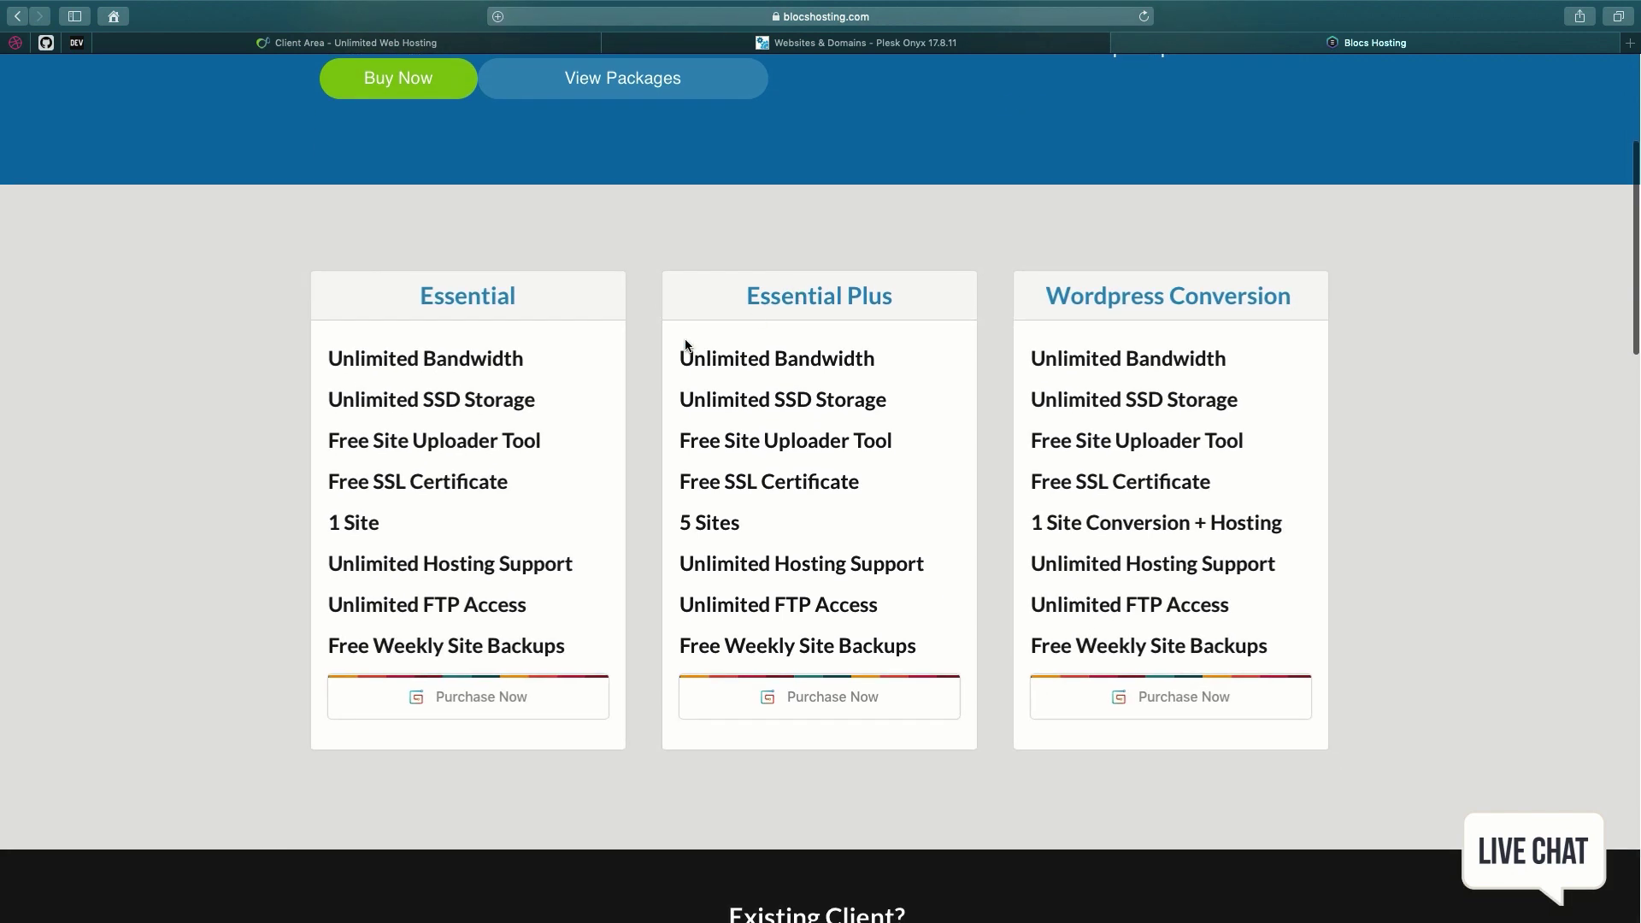
drag(330, 369, 464, 402)
click(421, 466)
drag(359, 480, 458, 505)
drag(332, 432, 547, 431)
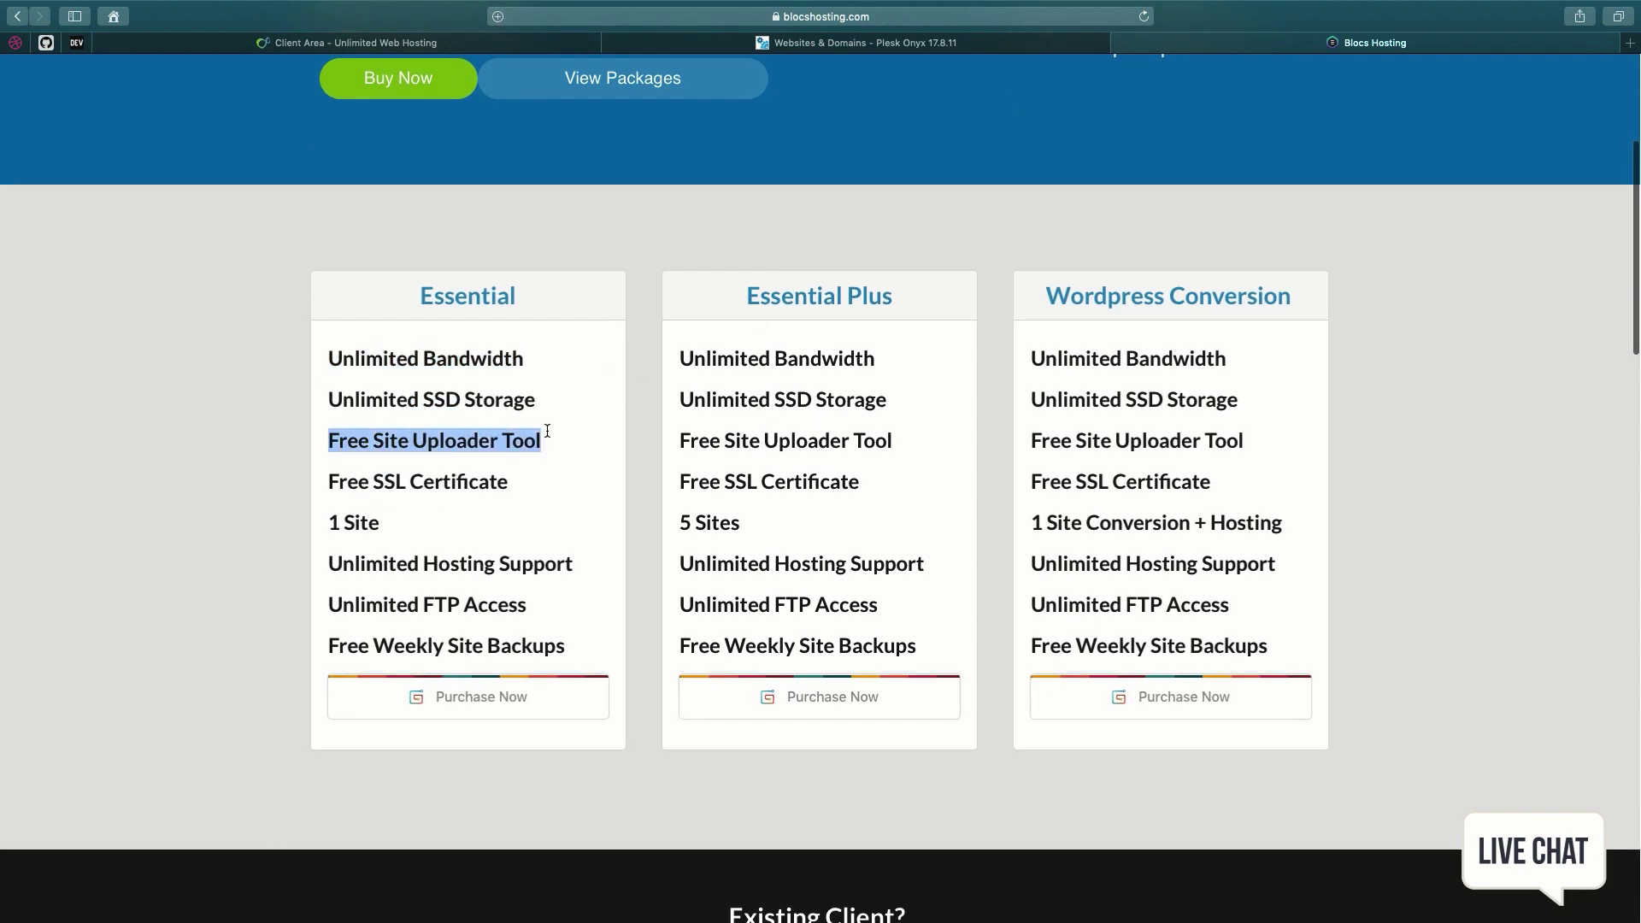
click(557, 459)
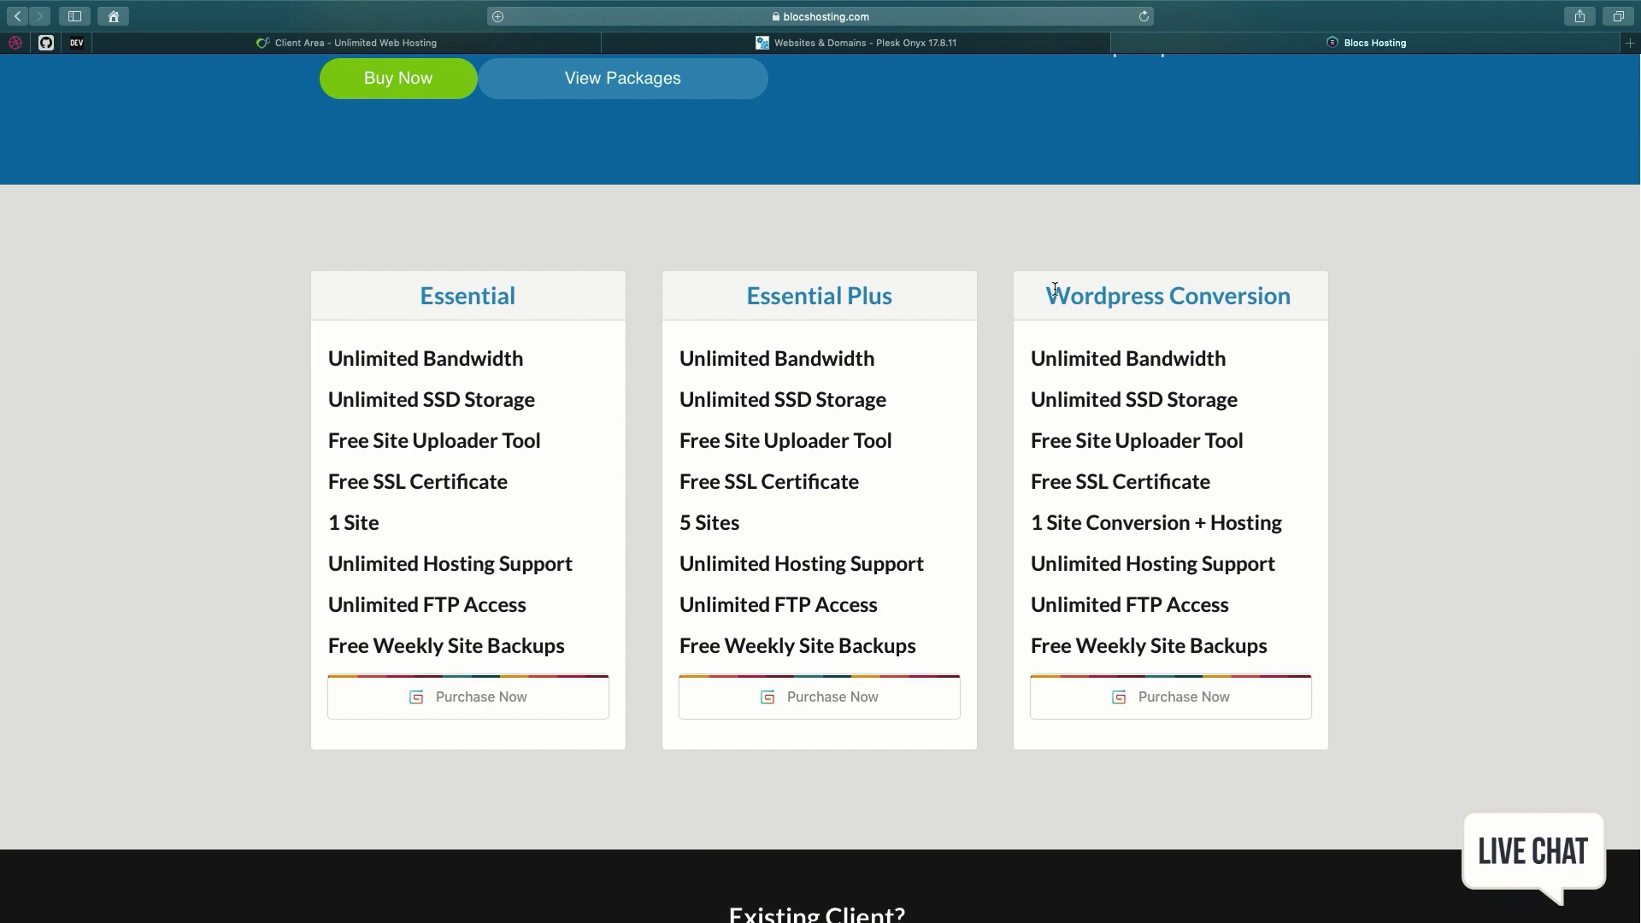
Highlight the Wordpress Conversion plan heading, scroll the cards, then clear the highlight.
drag(1048, 295, 1299, 297)
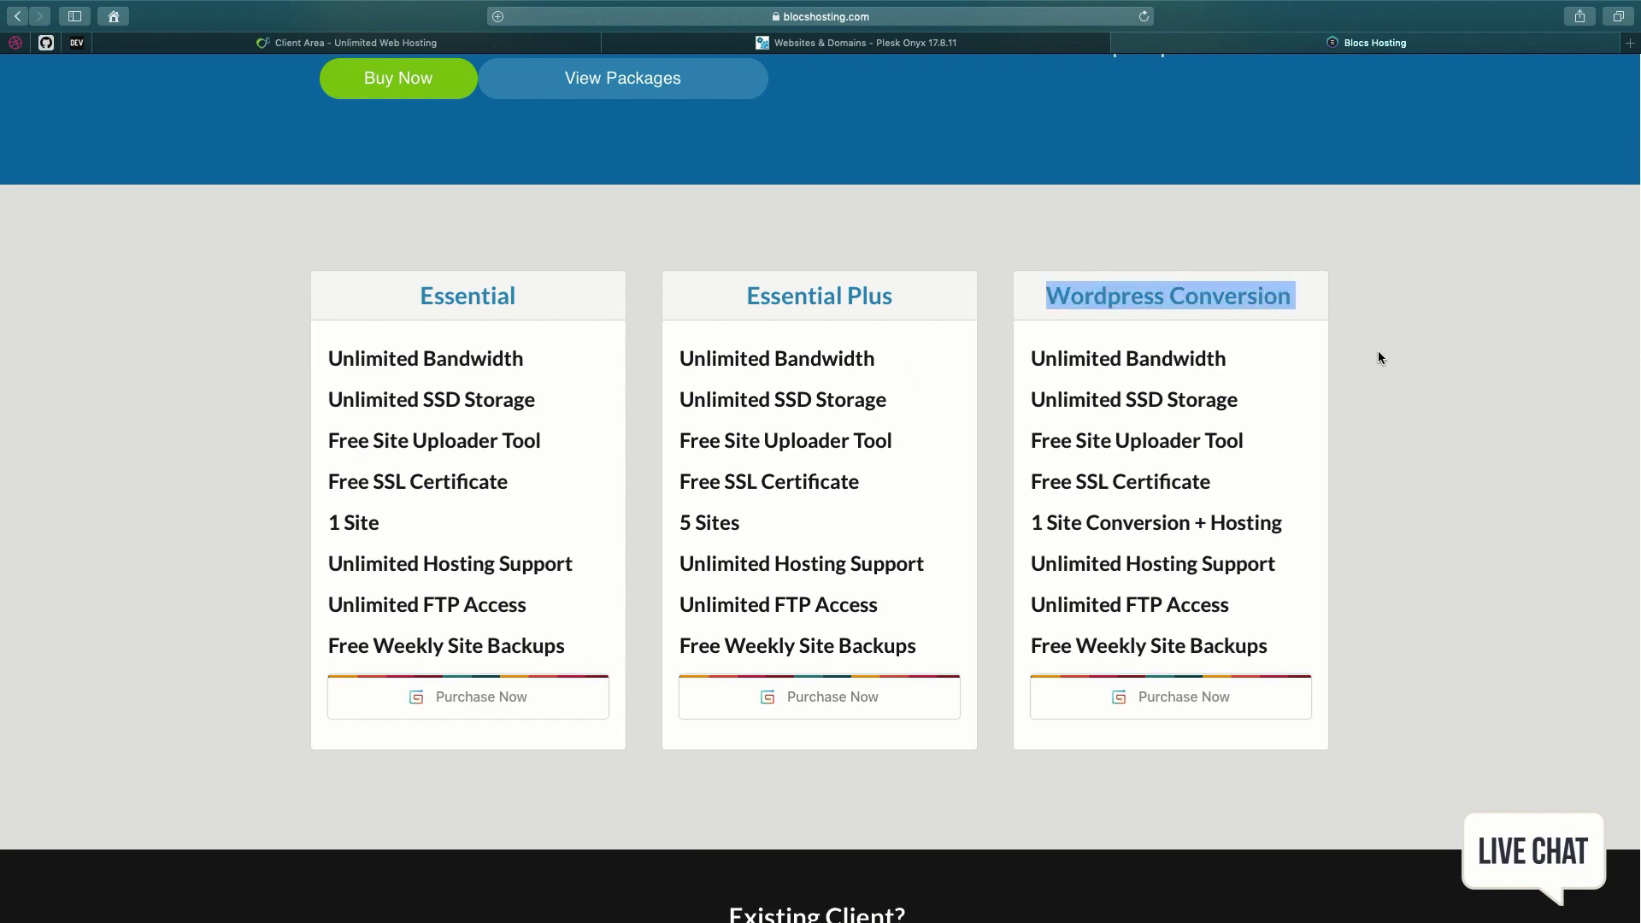
scroll(1380, 357, down, 3)
scroll(1379, 357, up, 7)
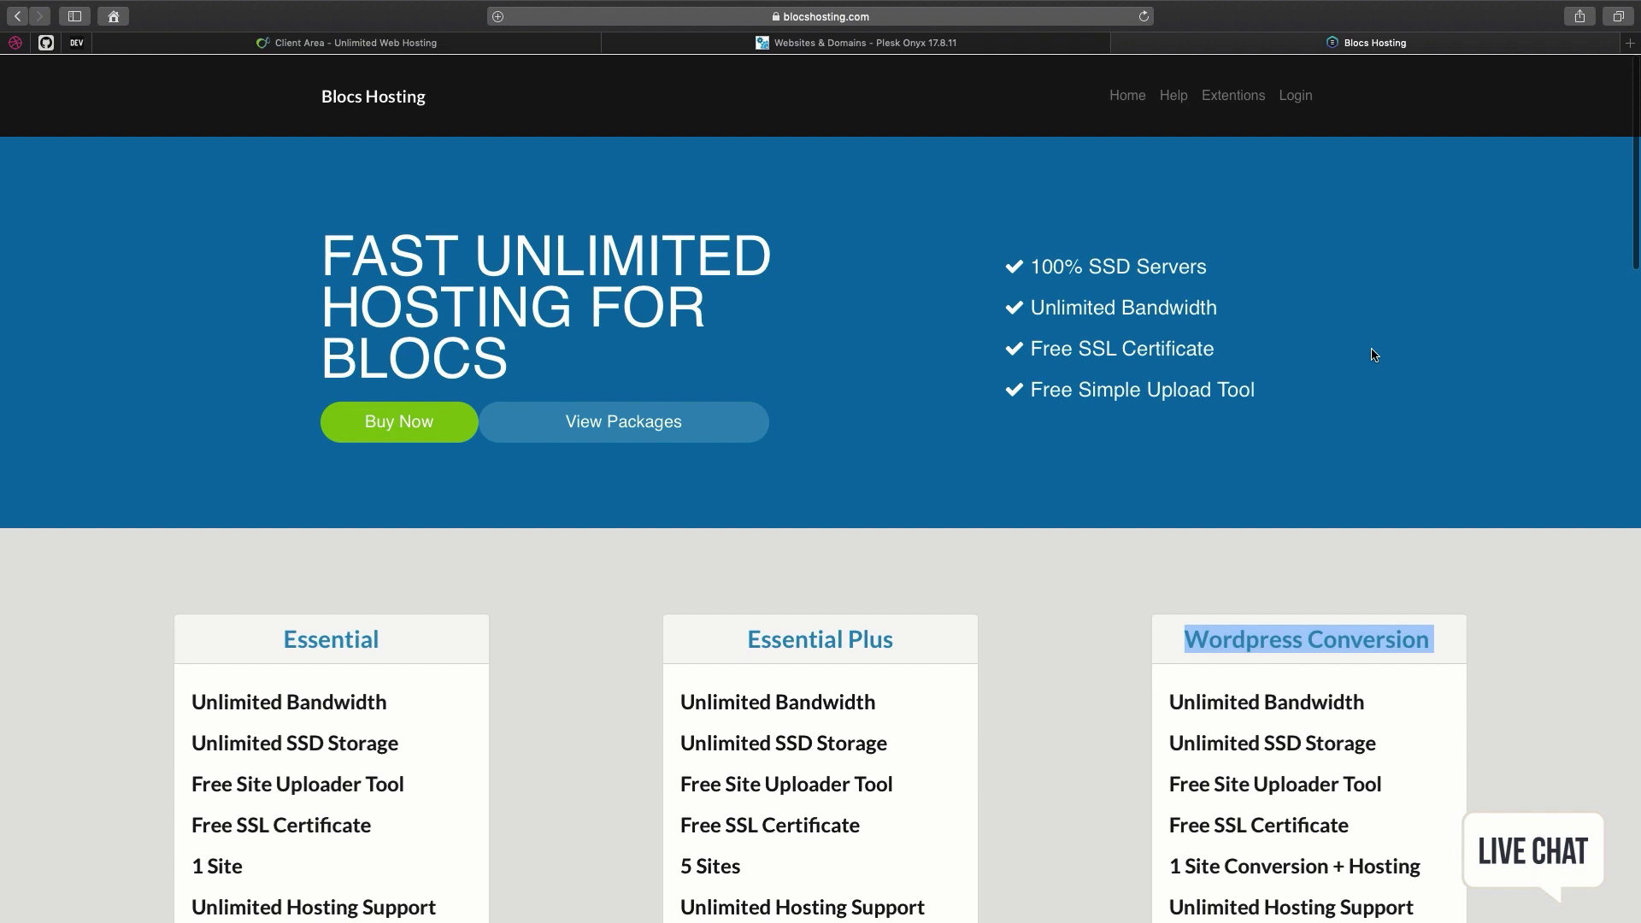
click(443, 304)
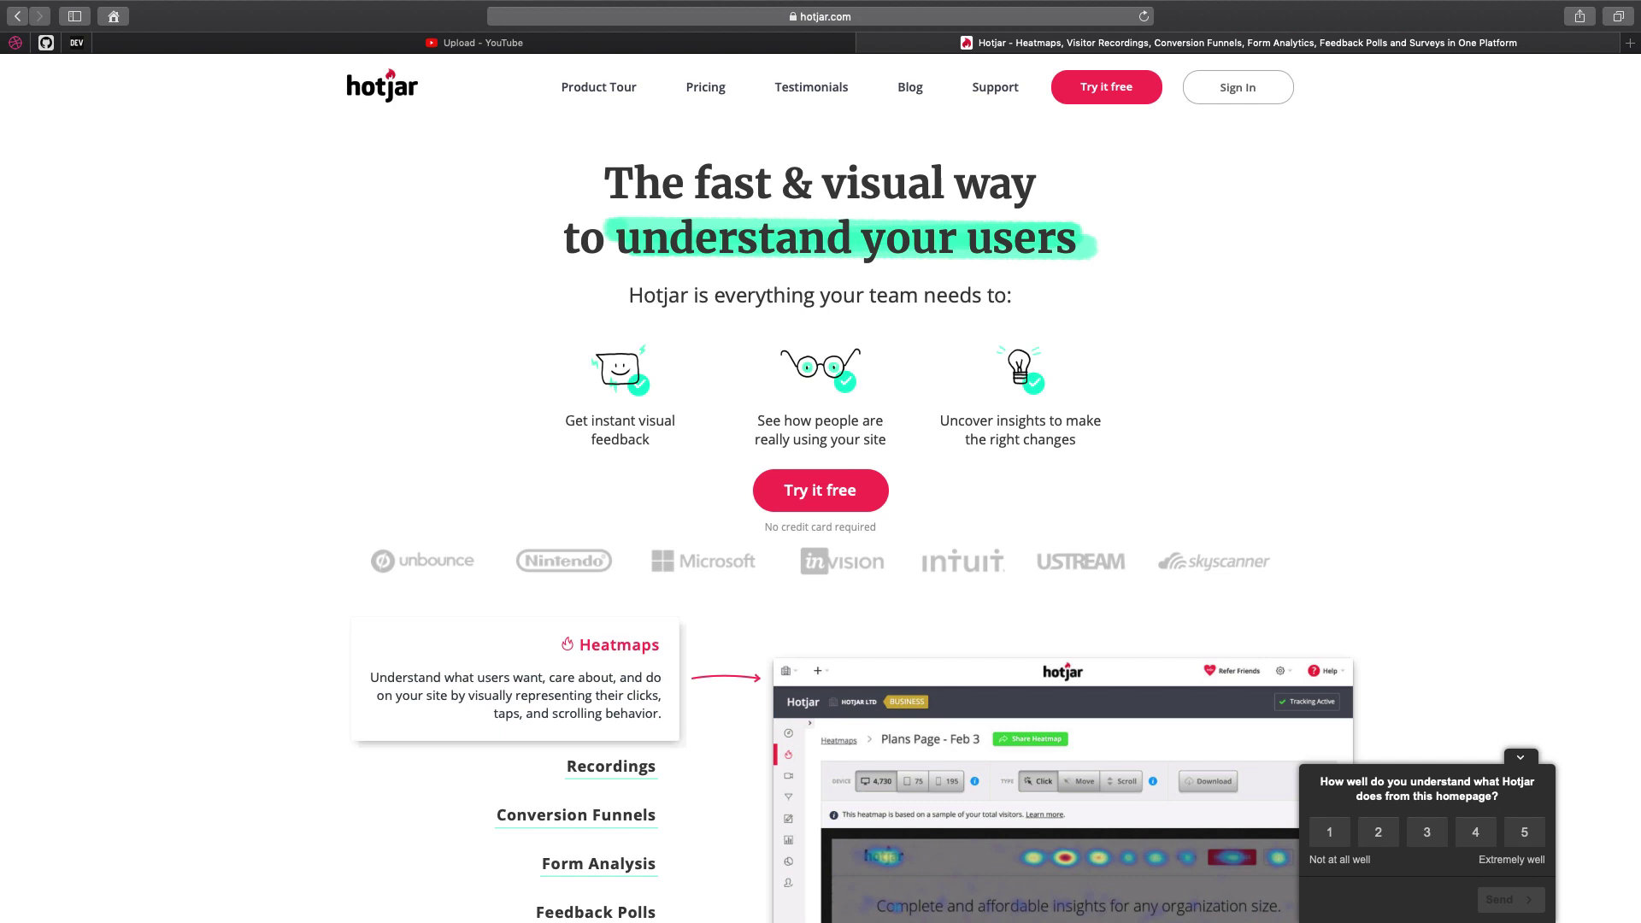
Collapse the feedback survey, highlight the headline, and scroll the homepage before returning to the top.
click(1520, 757)
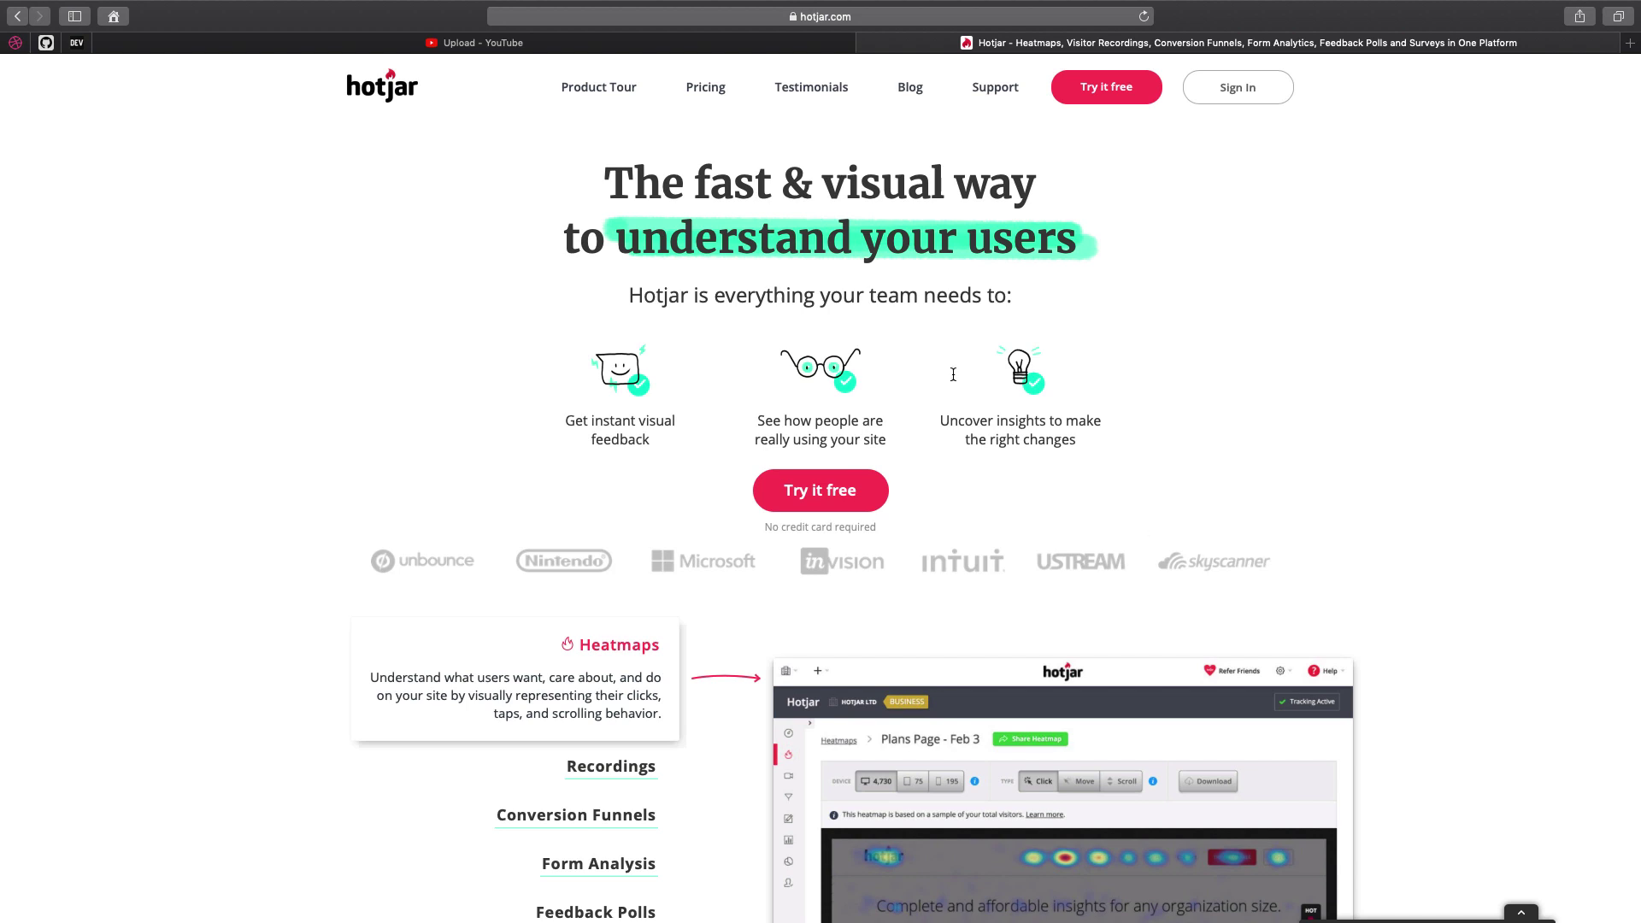
drag(591, 191, 663, 168)
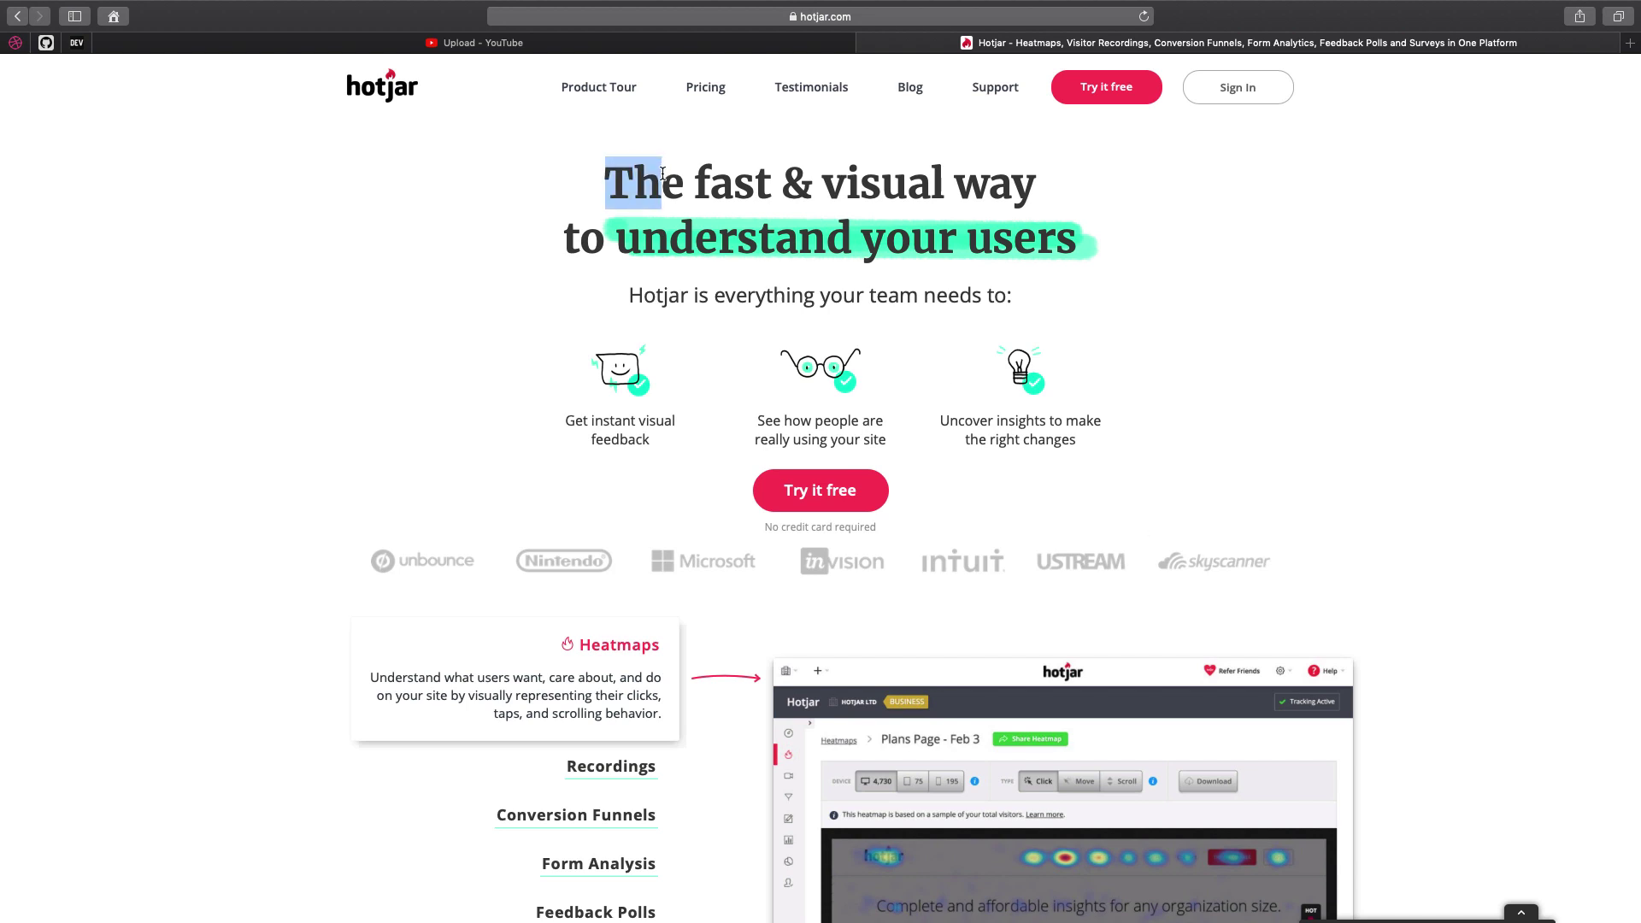
click(780, 269)
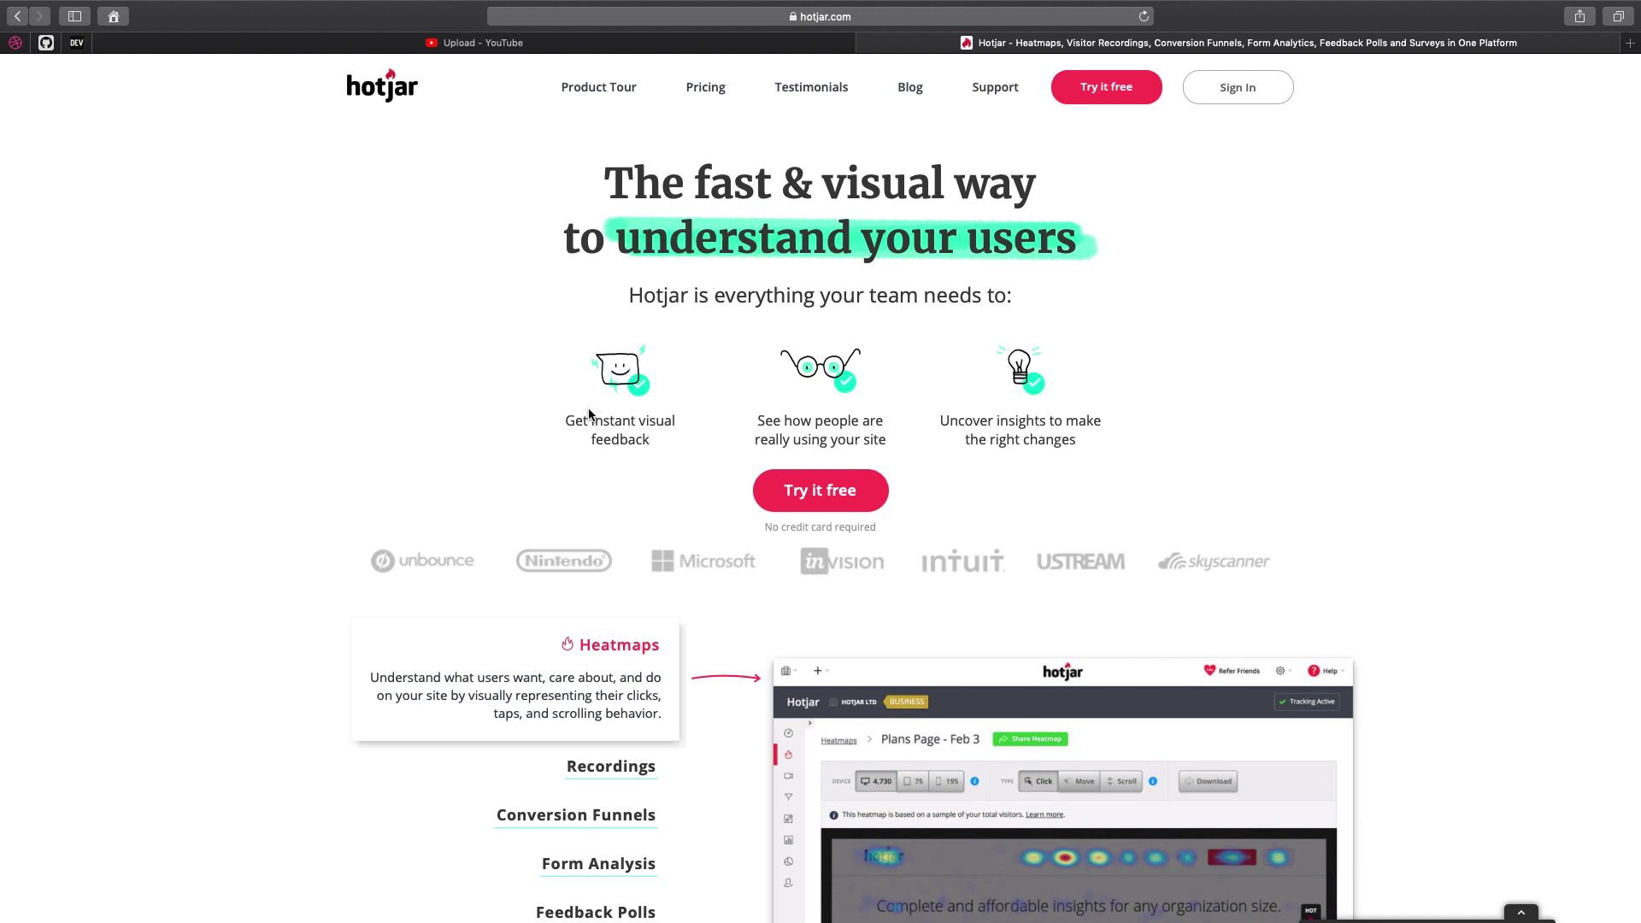
scroll(589, 396, down, 5)
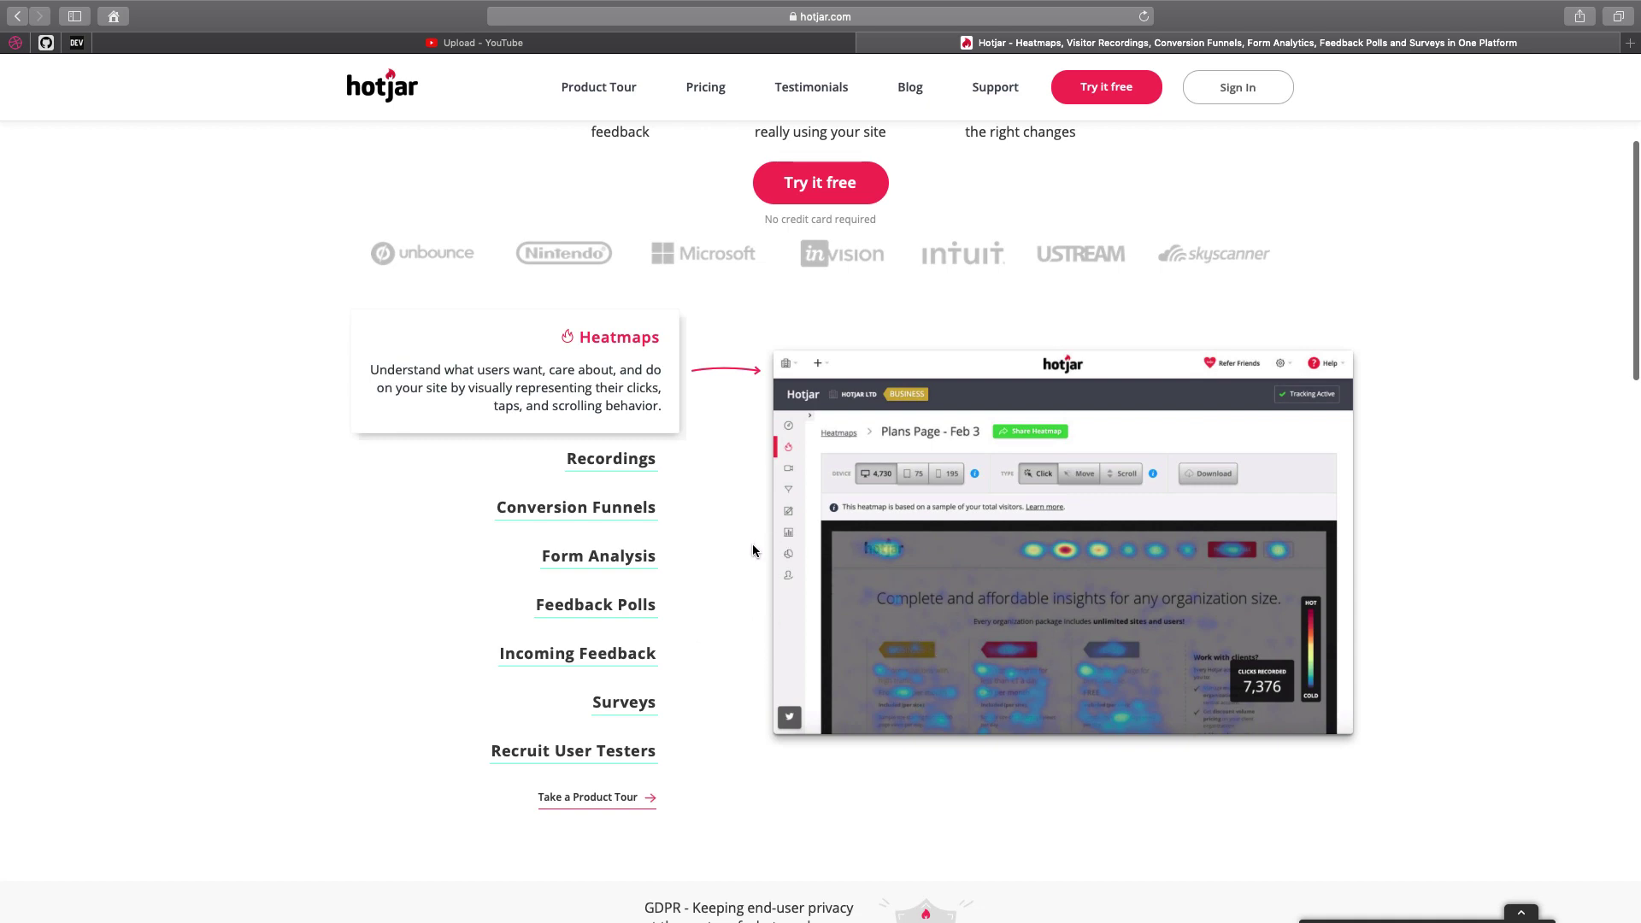
scroll(752, 547, down, 10)
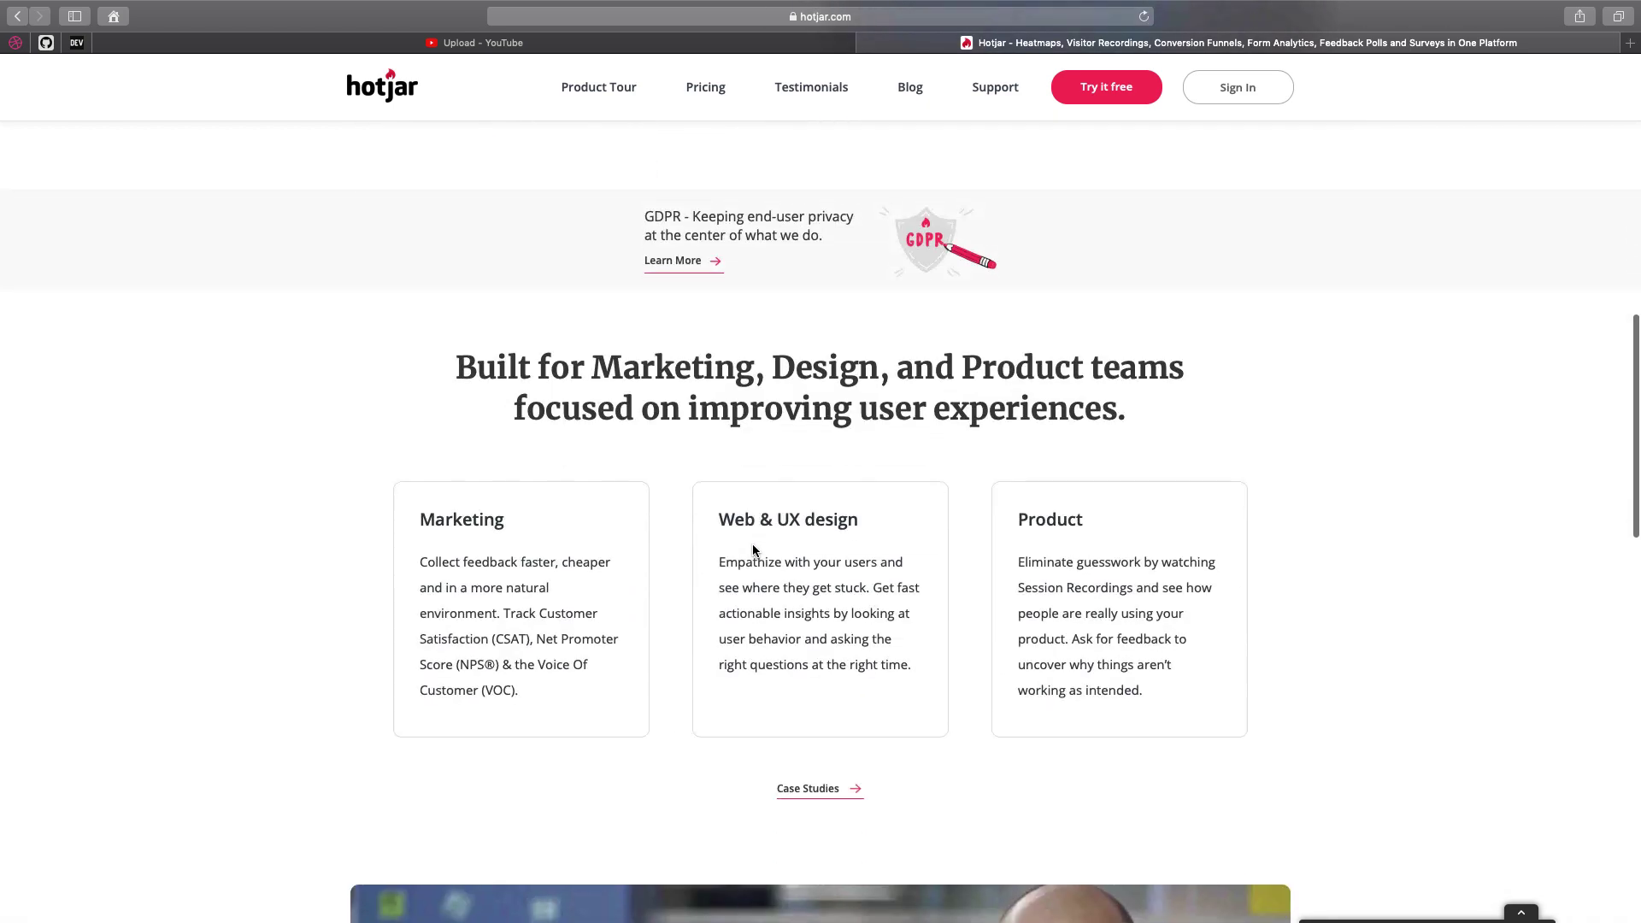
scroll(752, 544, down, 4)
scroll(752, 543, up, 15)
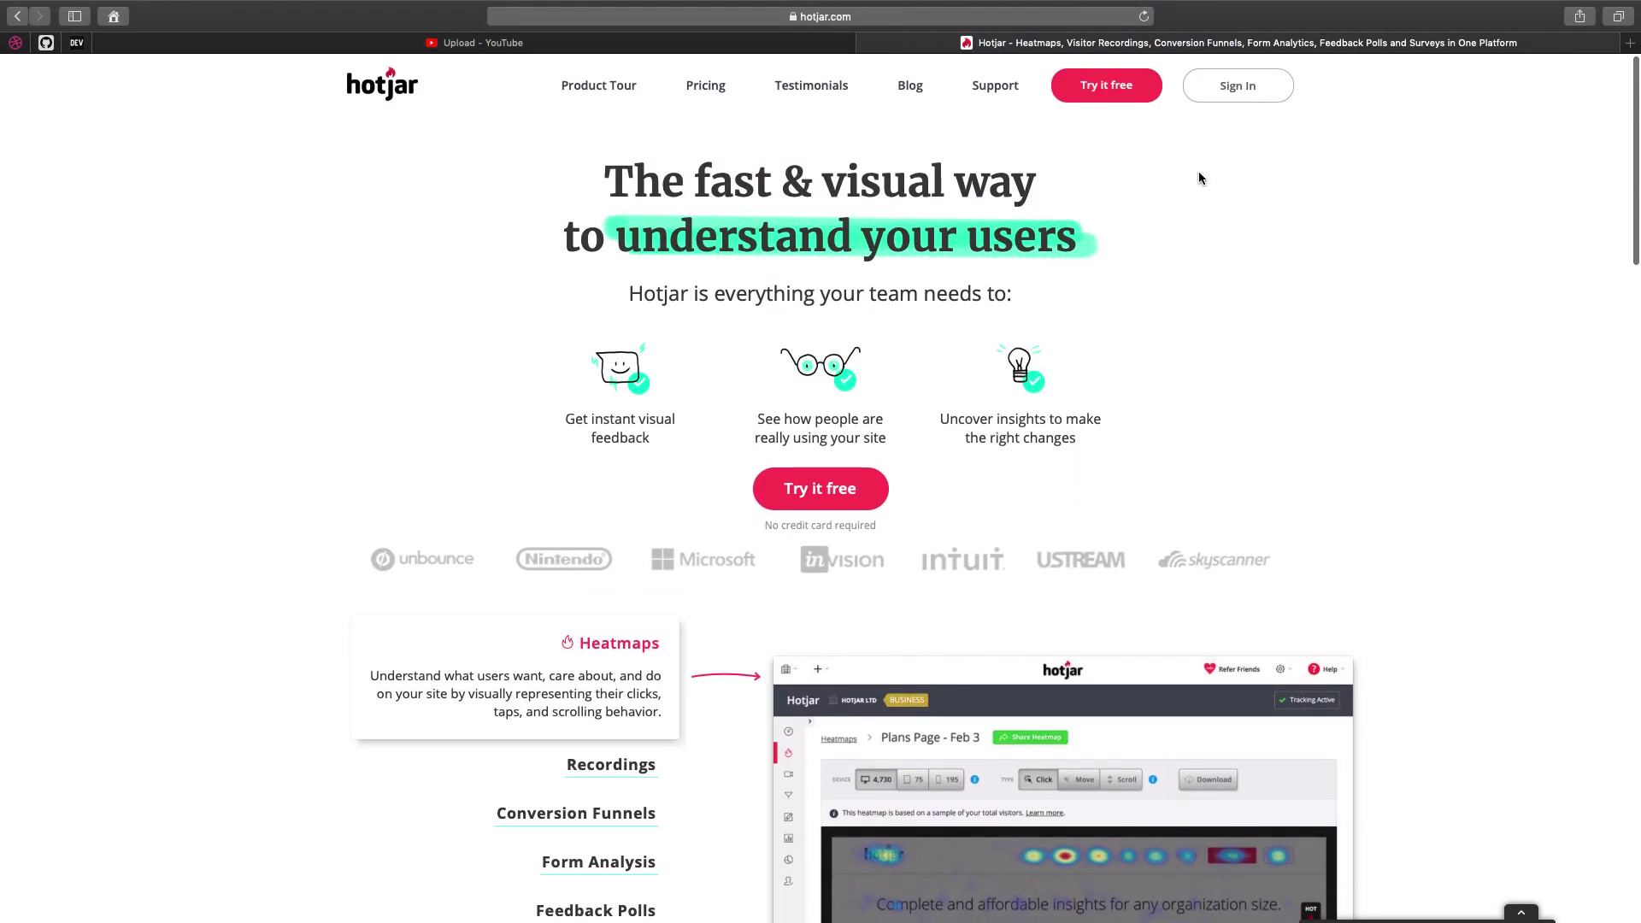
click(1237, 85)
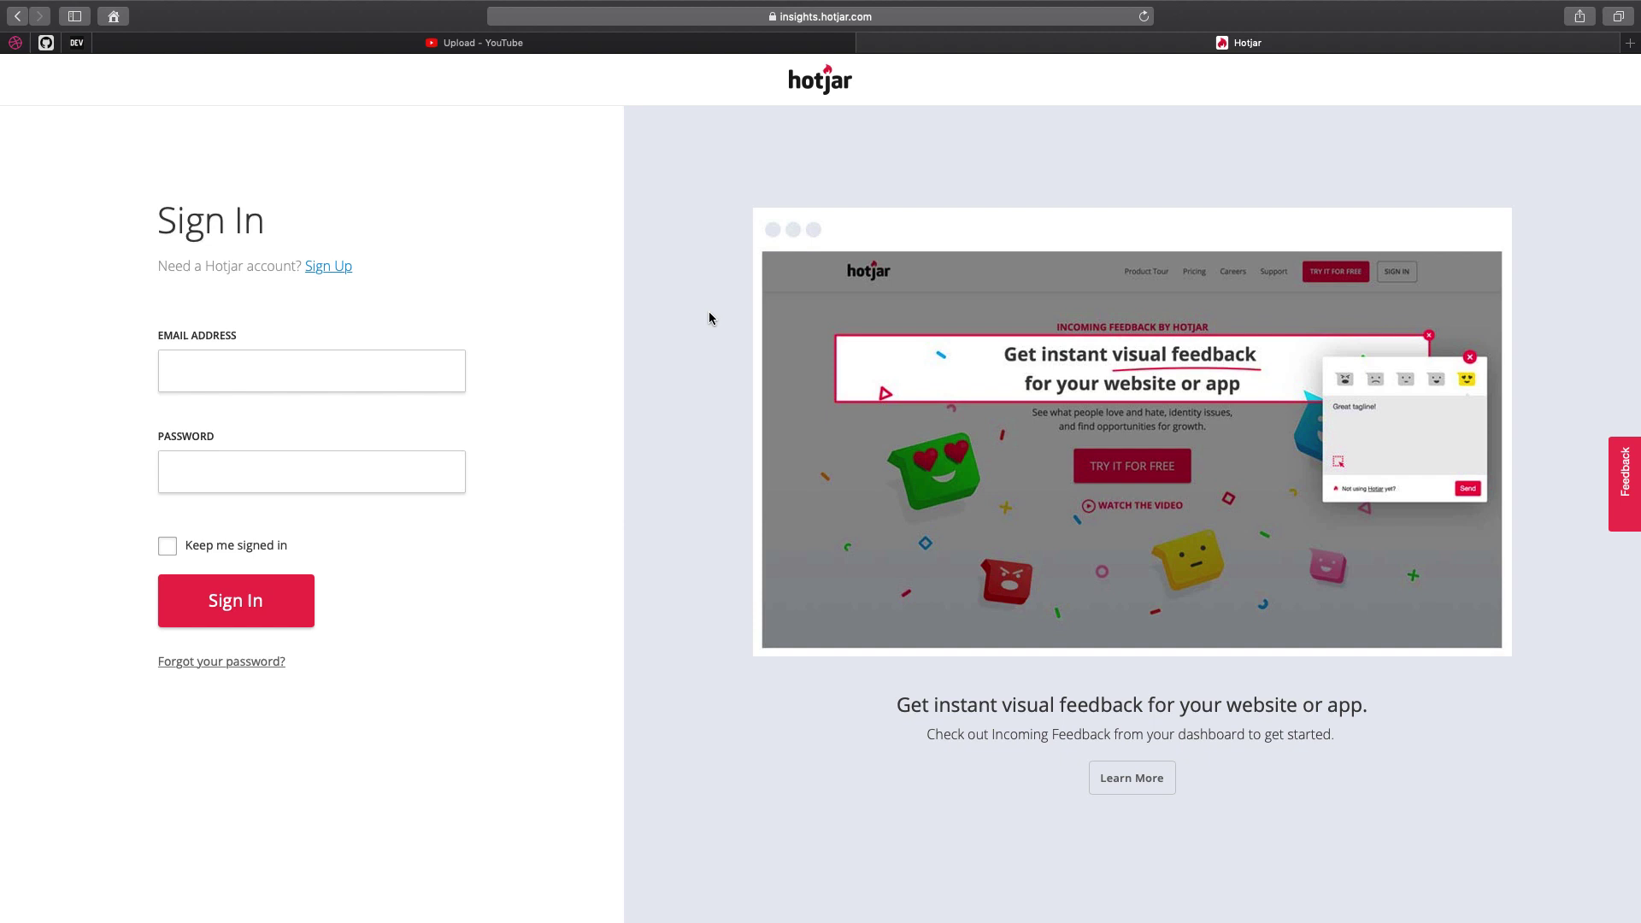
click(268, 376)
click(256, 412)
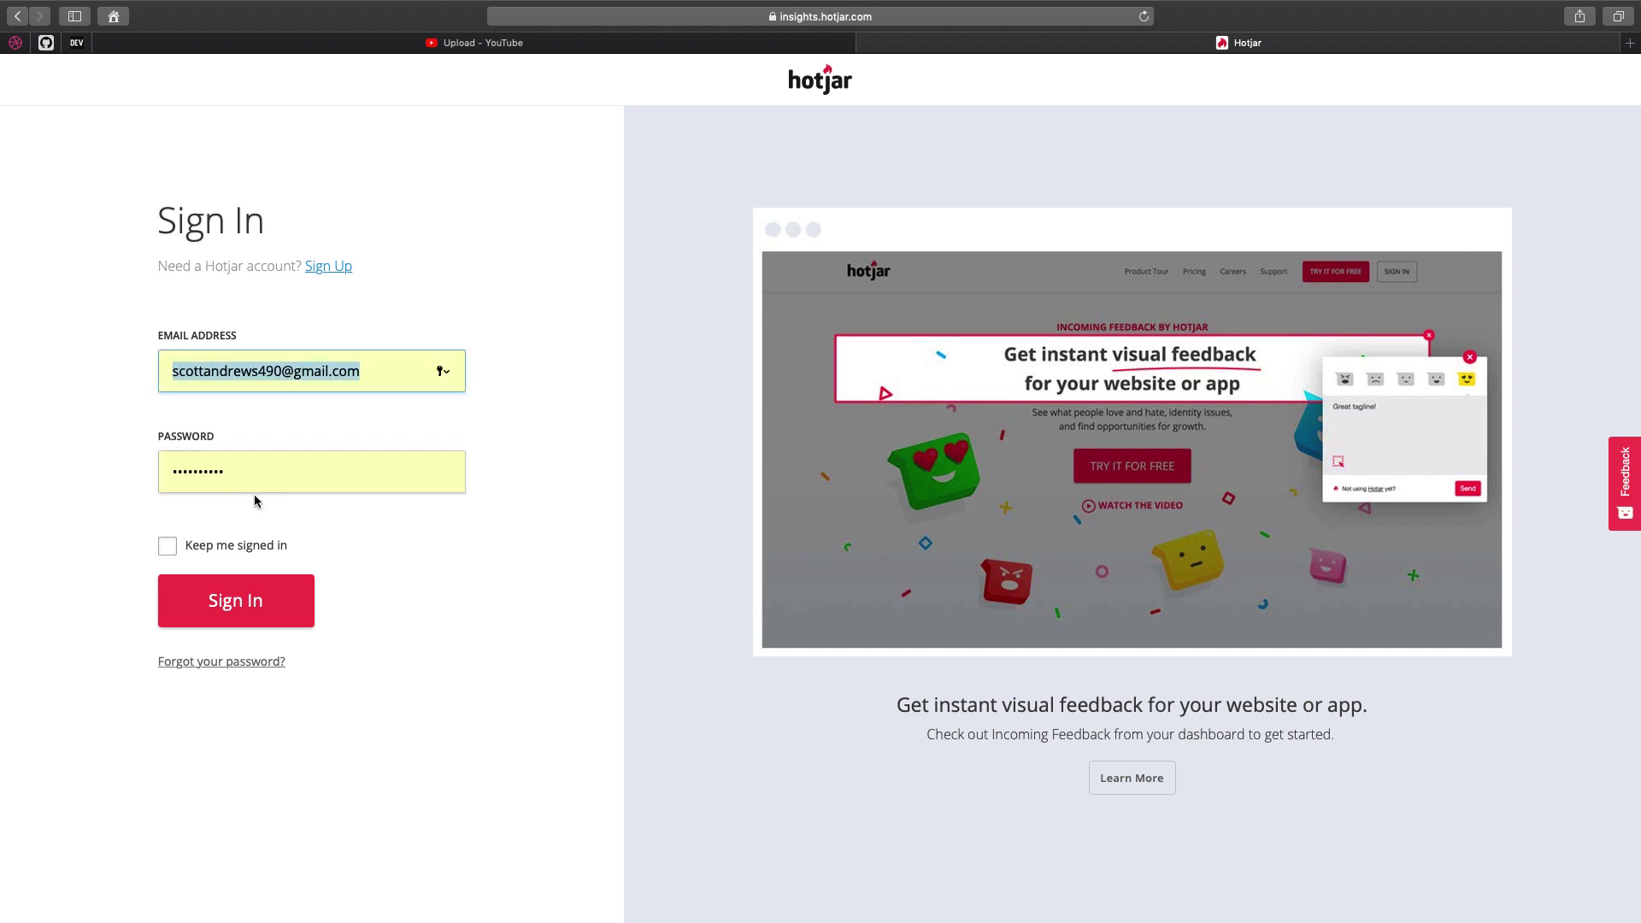
click(247, 621)
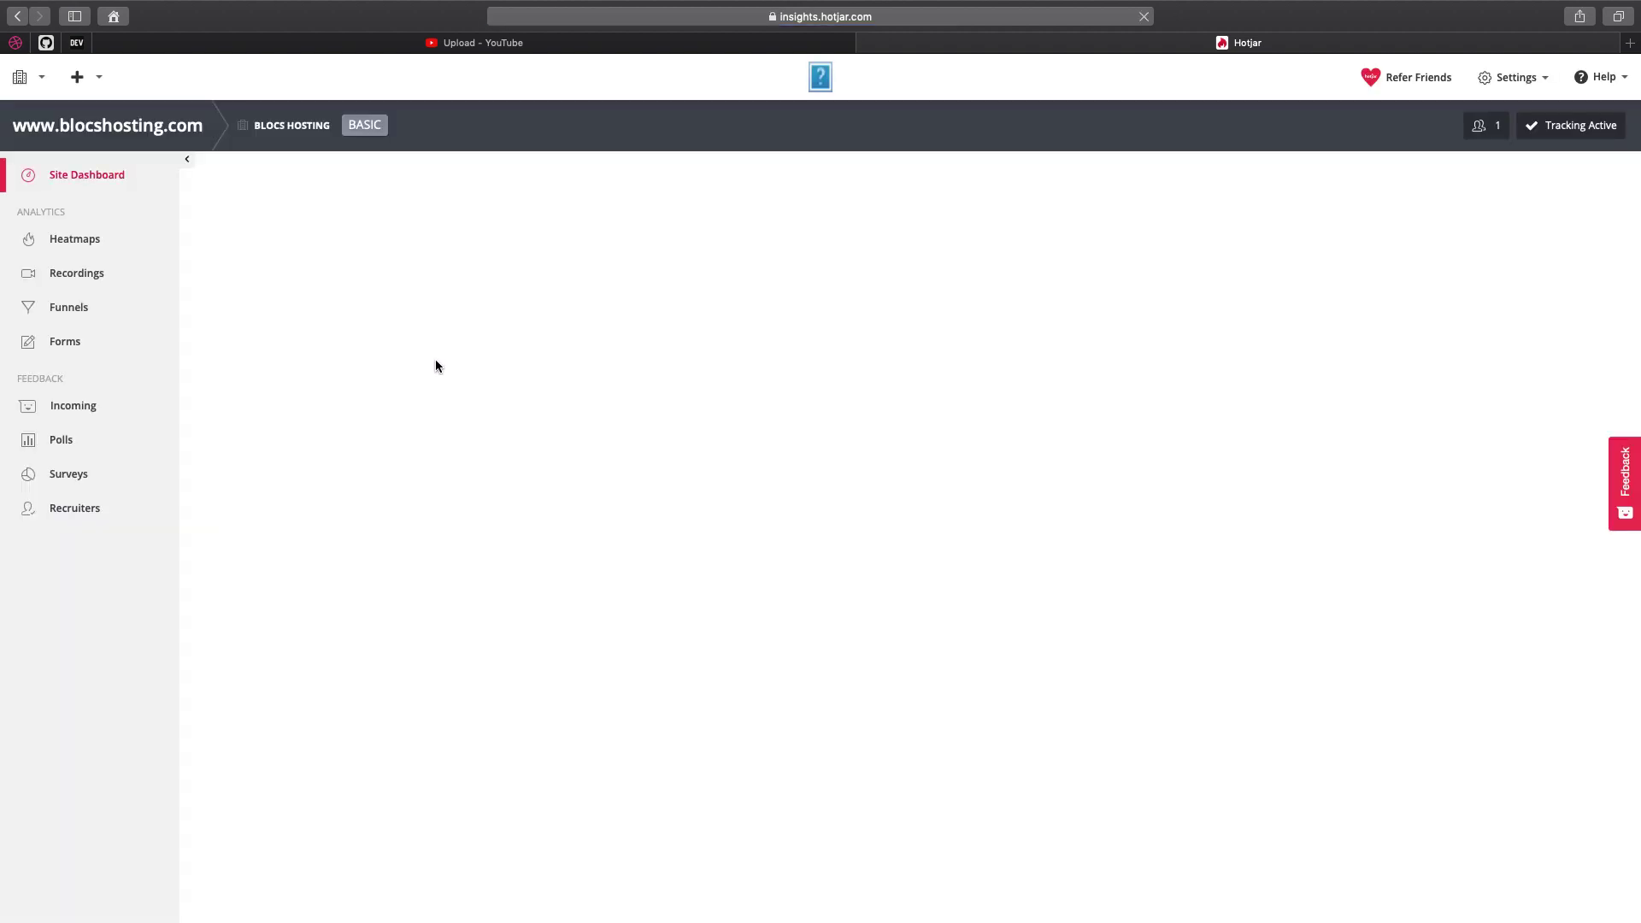
click(85, 273)
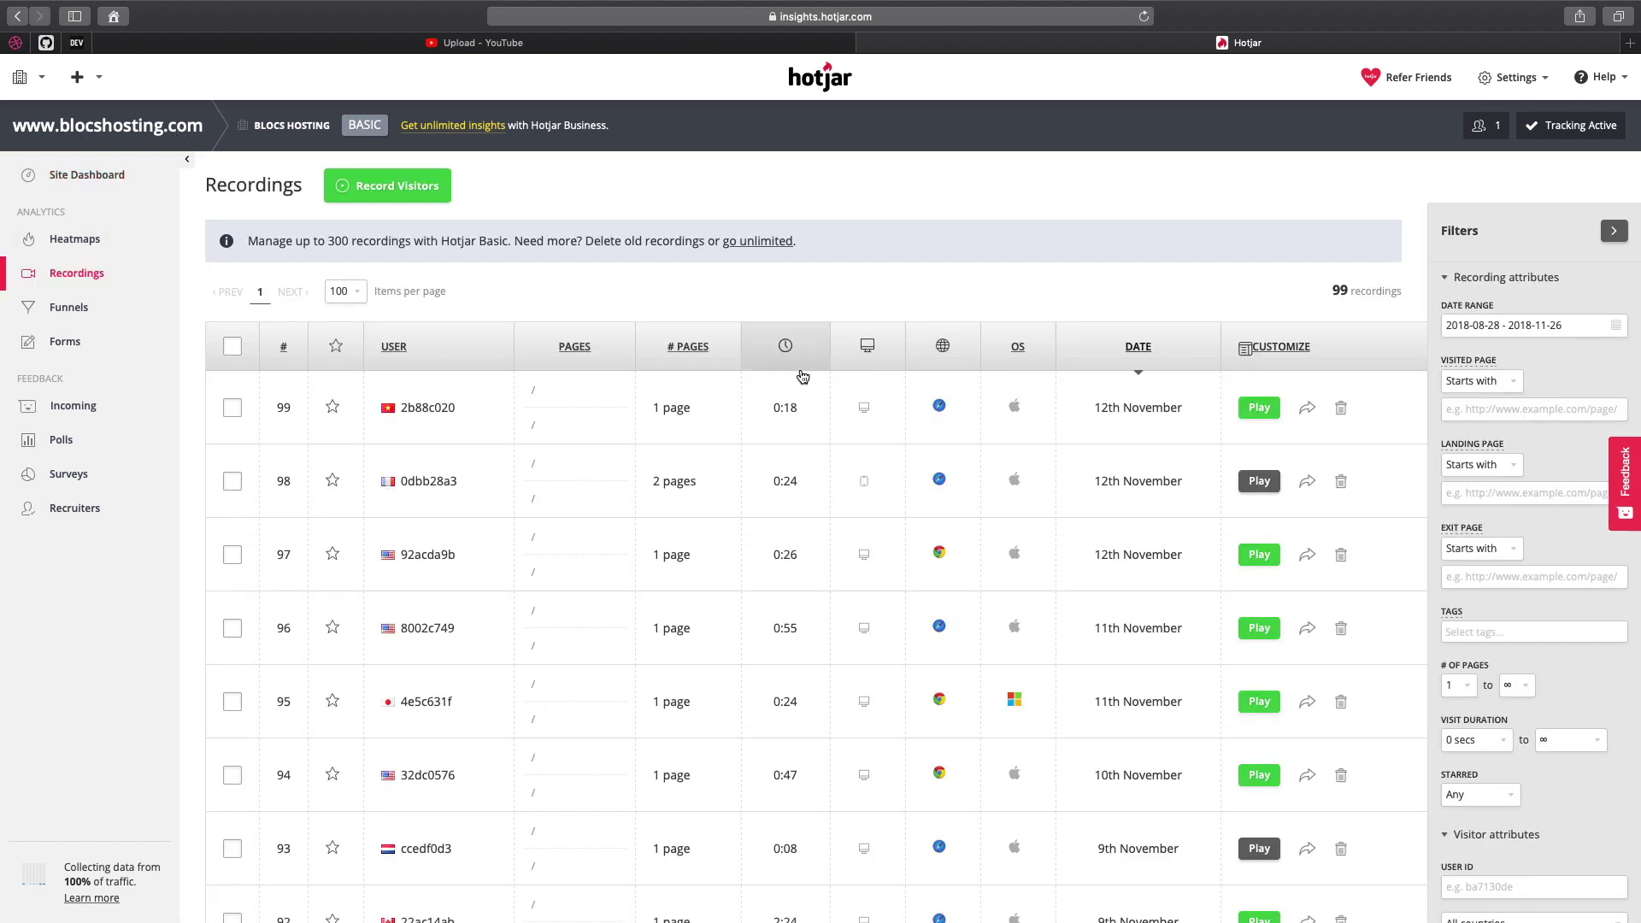
Play recording #97 briefly, pause it, and close the replay.
click(1260, 555)
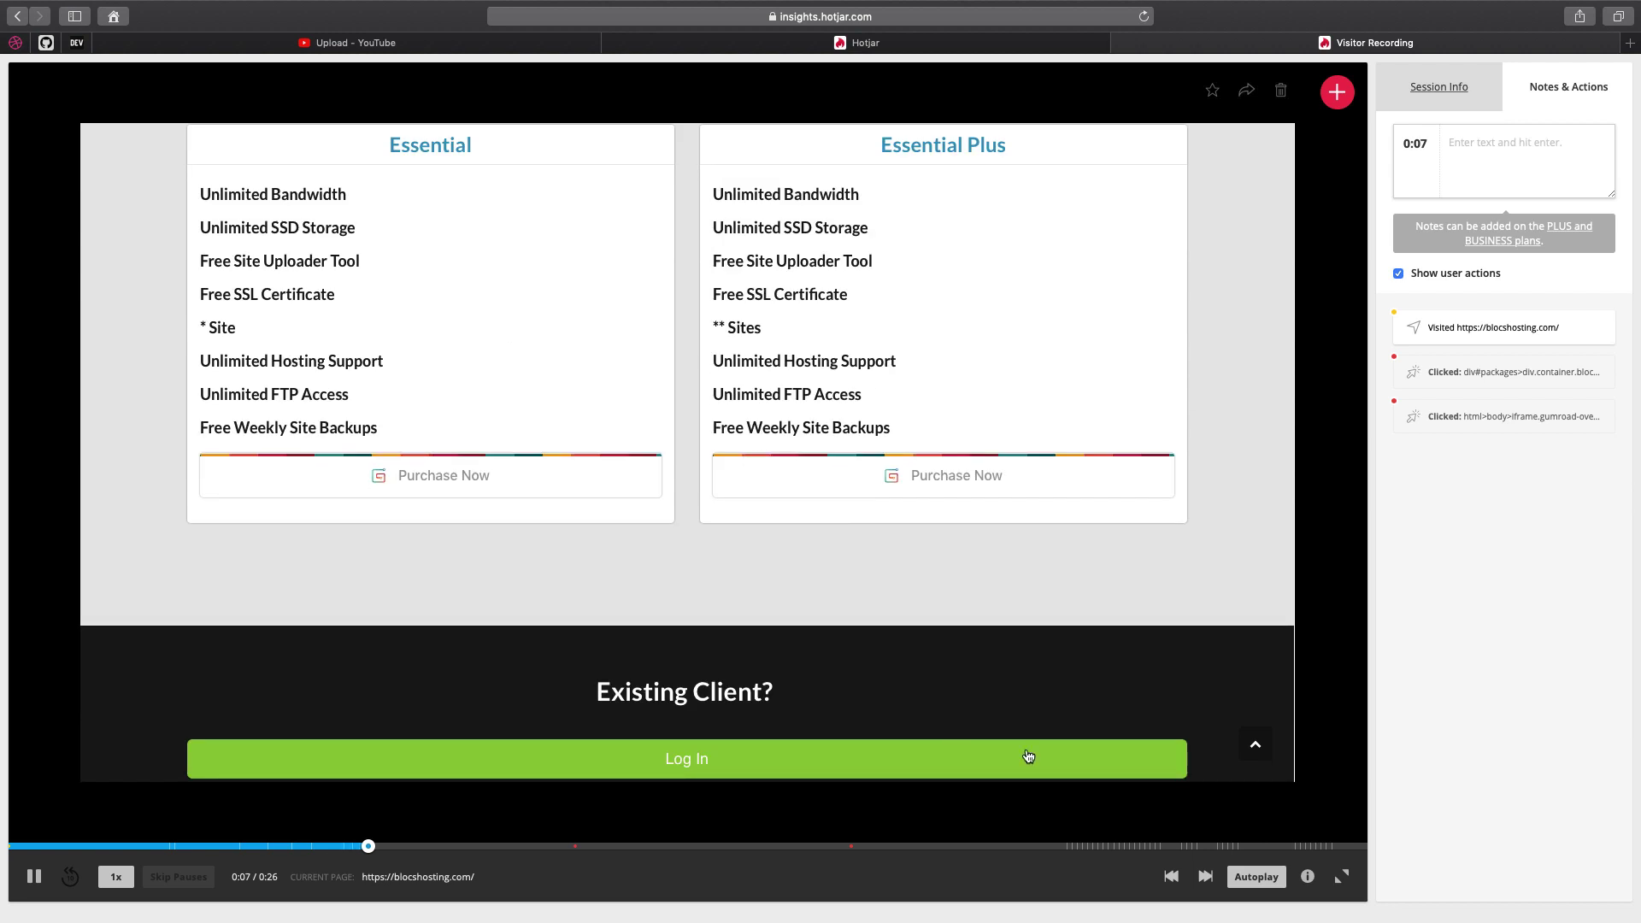
click(34, 876)
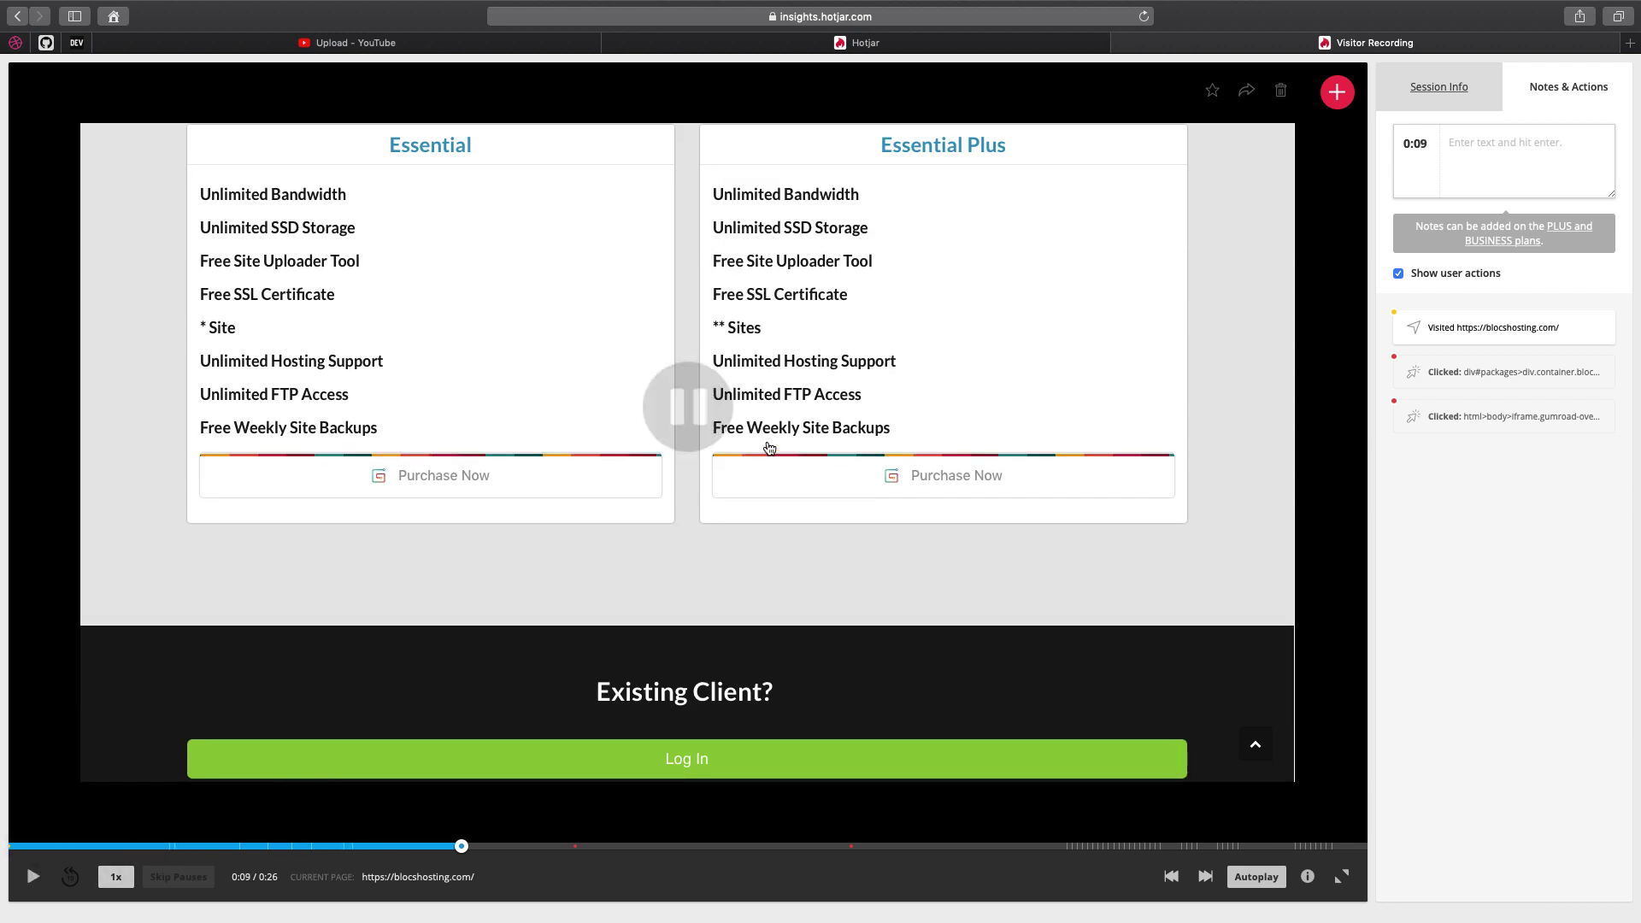
click(1121, 43)
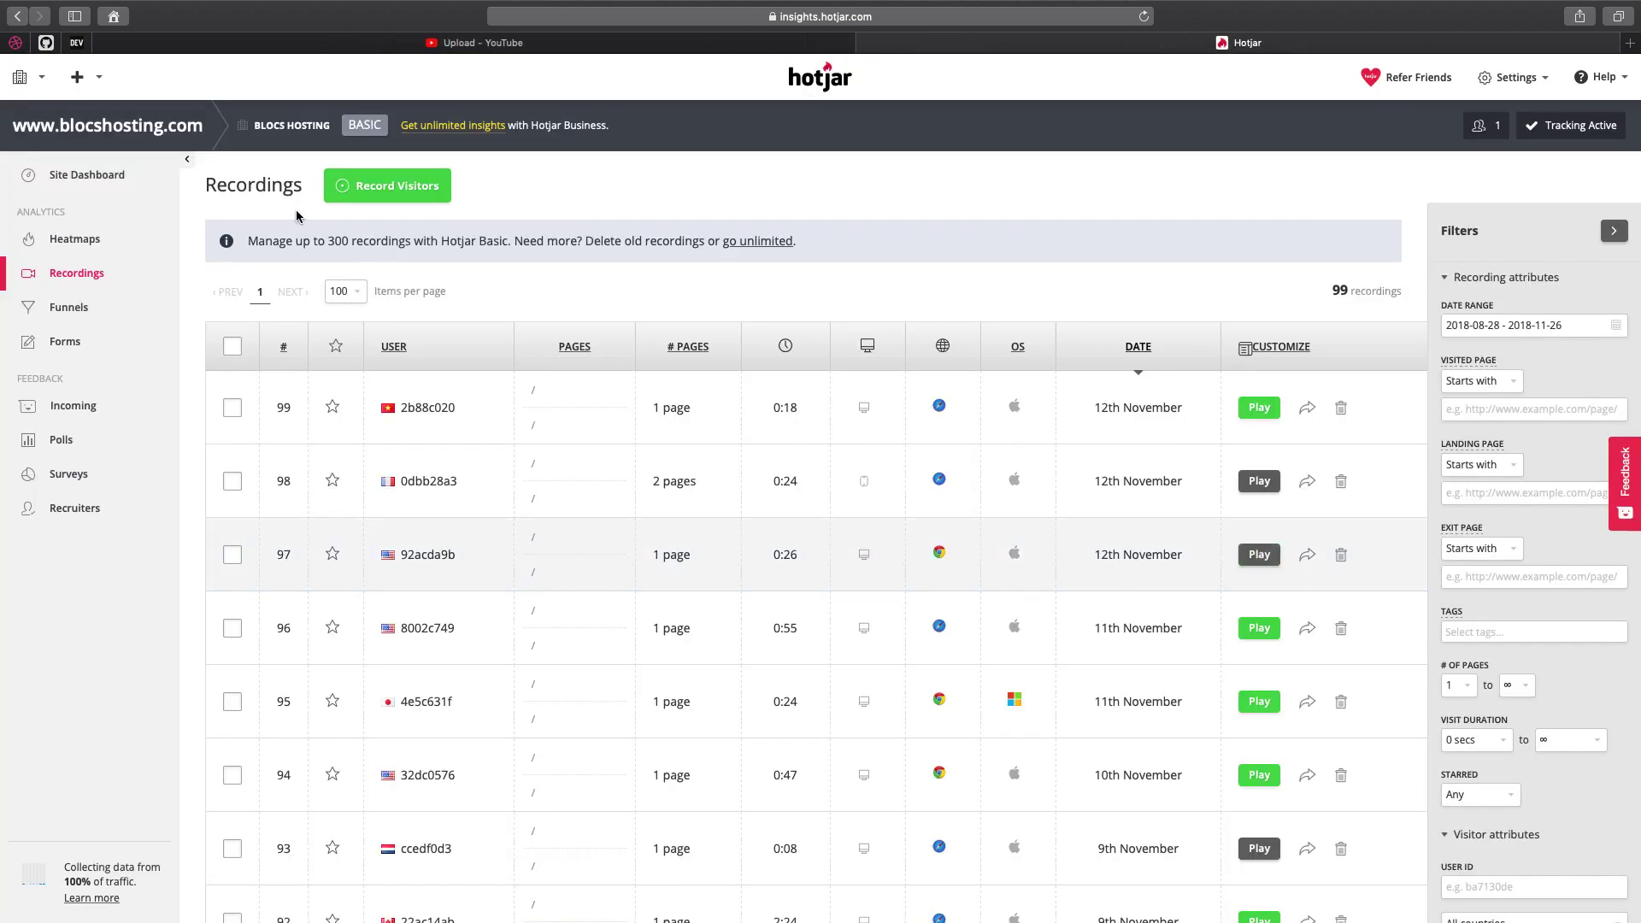
click(98, 79)
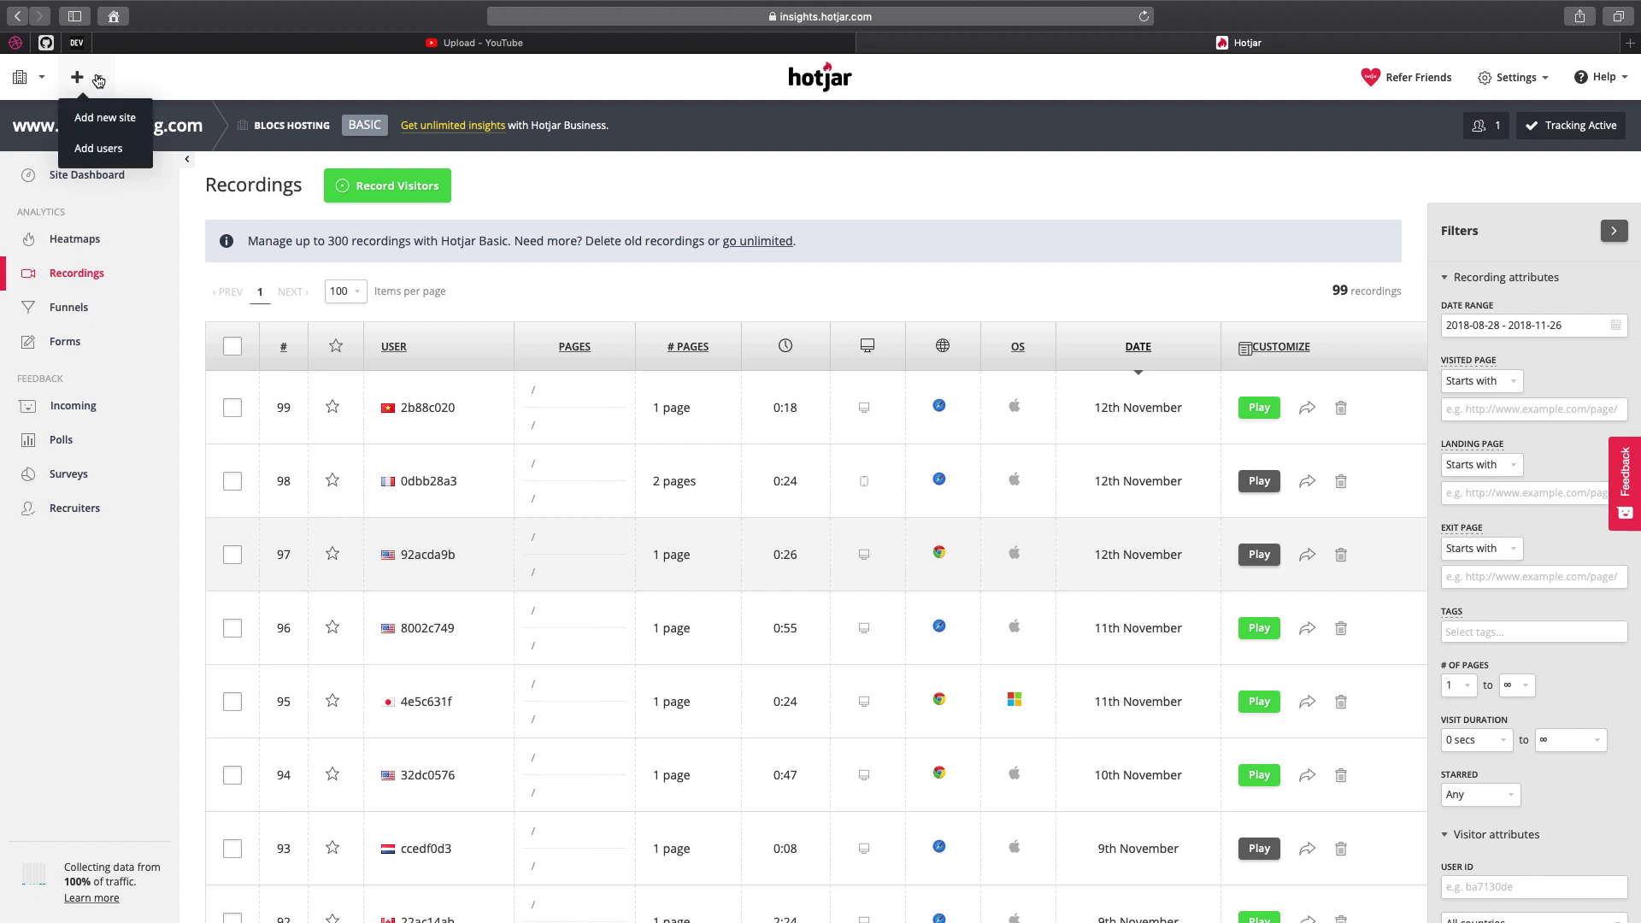
click(104, 119)
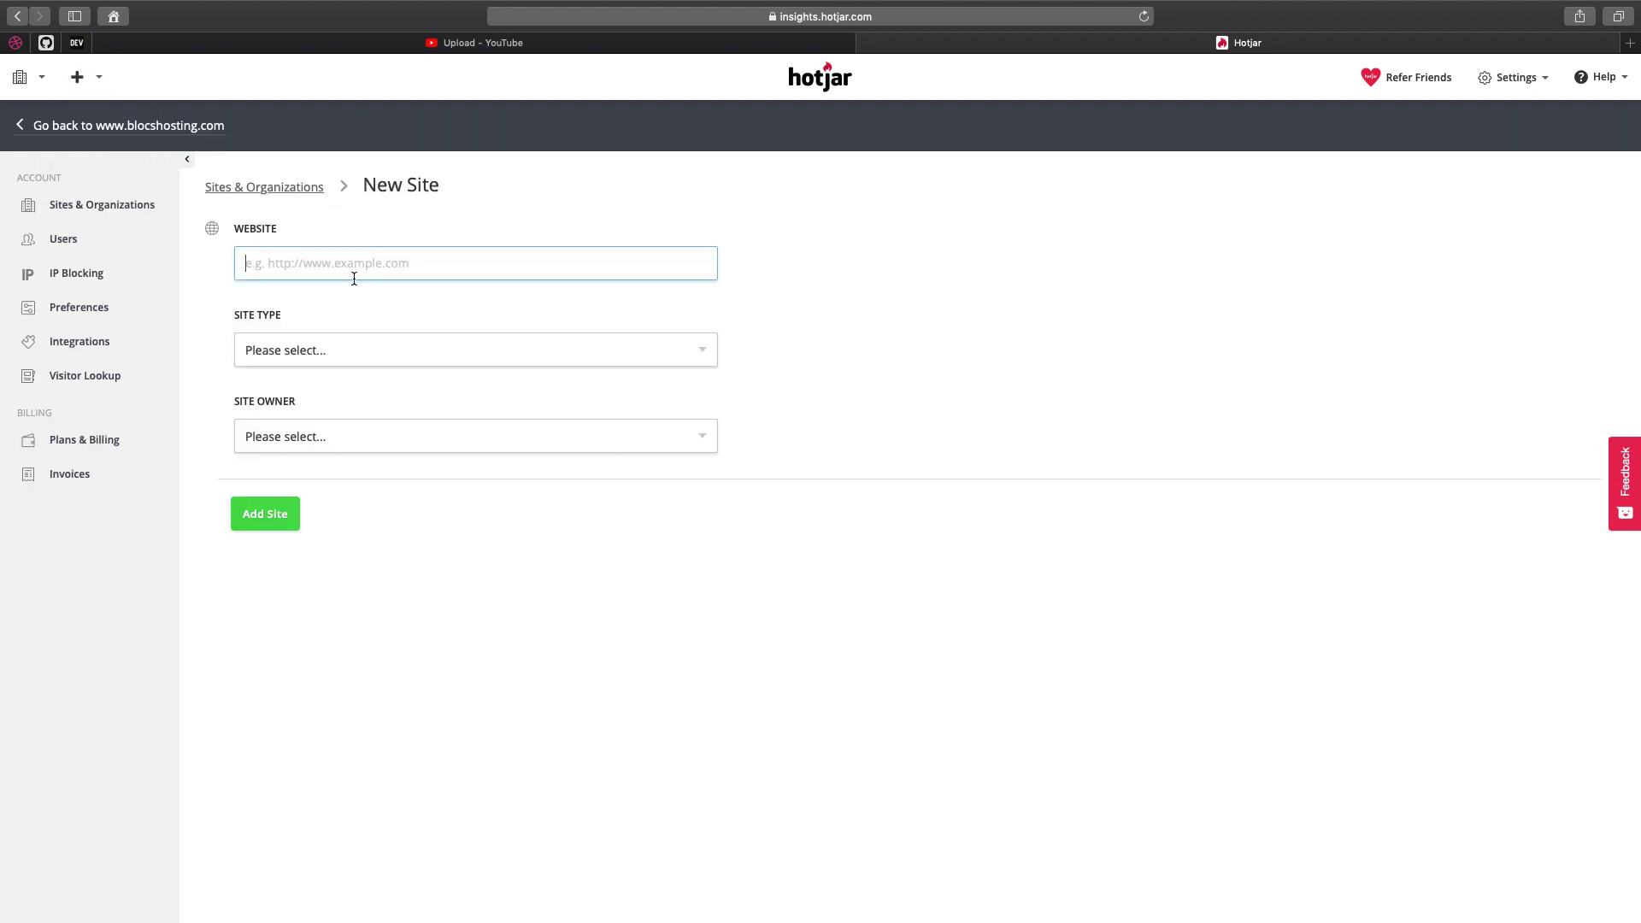
text(www.test.com)
click(355, 349)
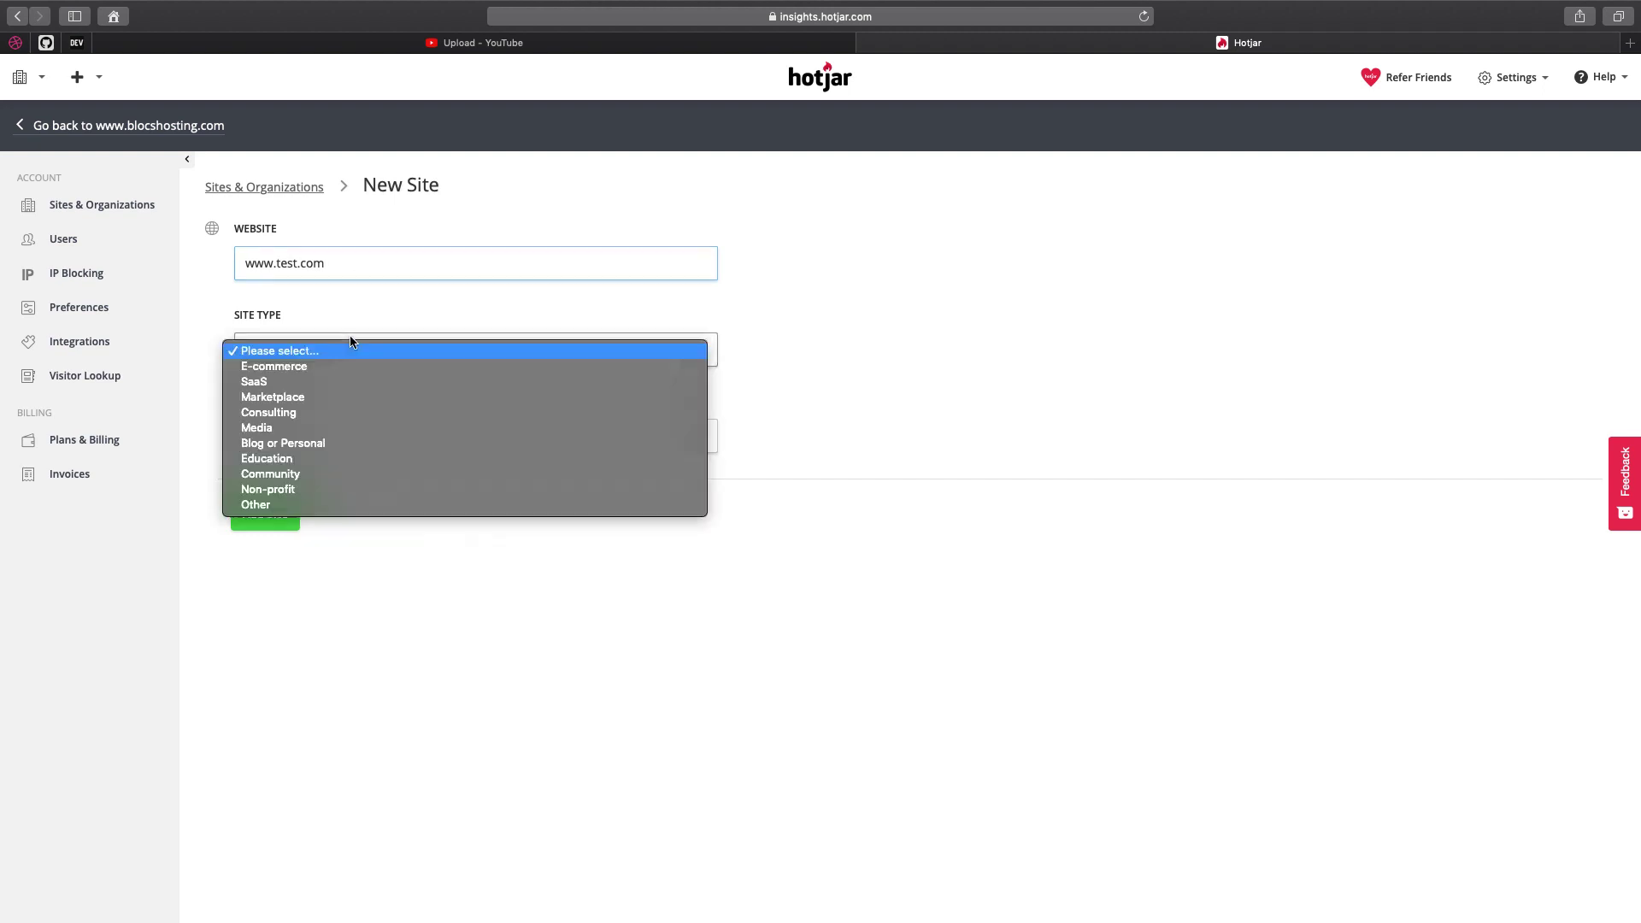
click(343, 506)
Make Blocs Hosting the site owner, tick the ownership declaration, and review the subscription plan note.
click(351, 436)
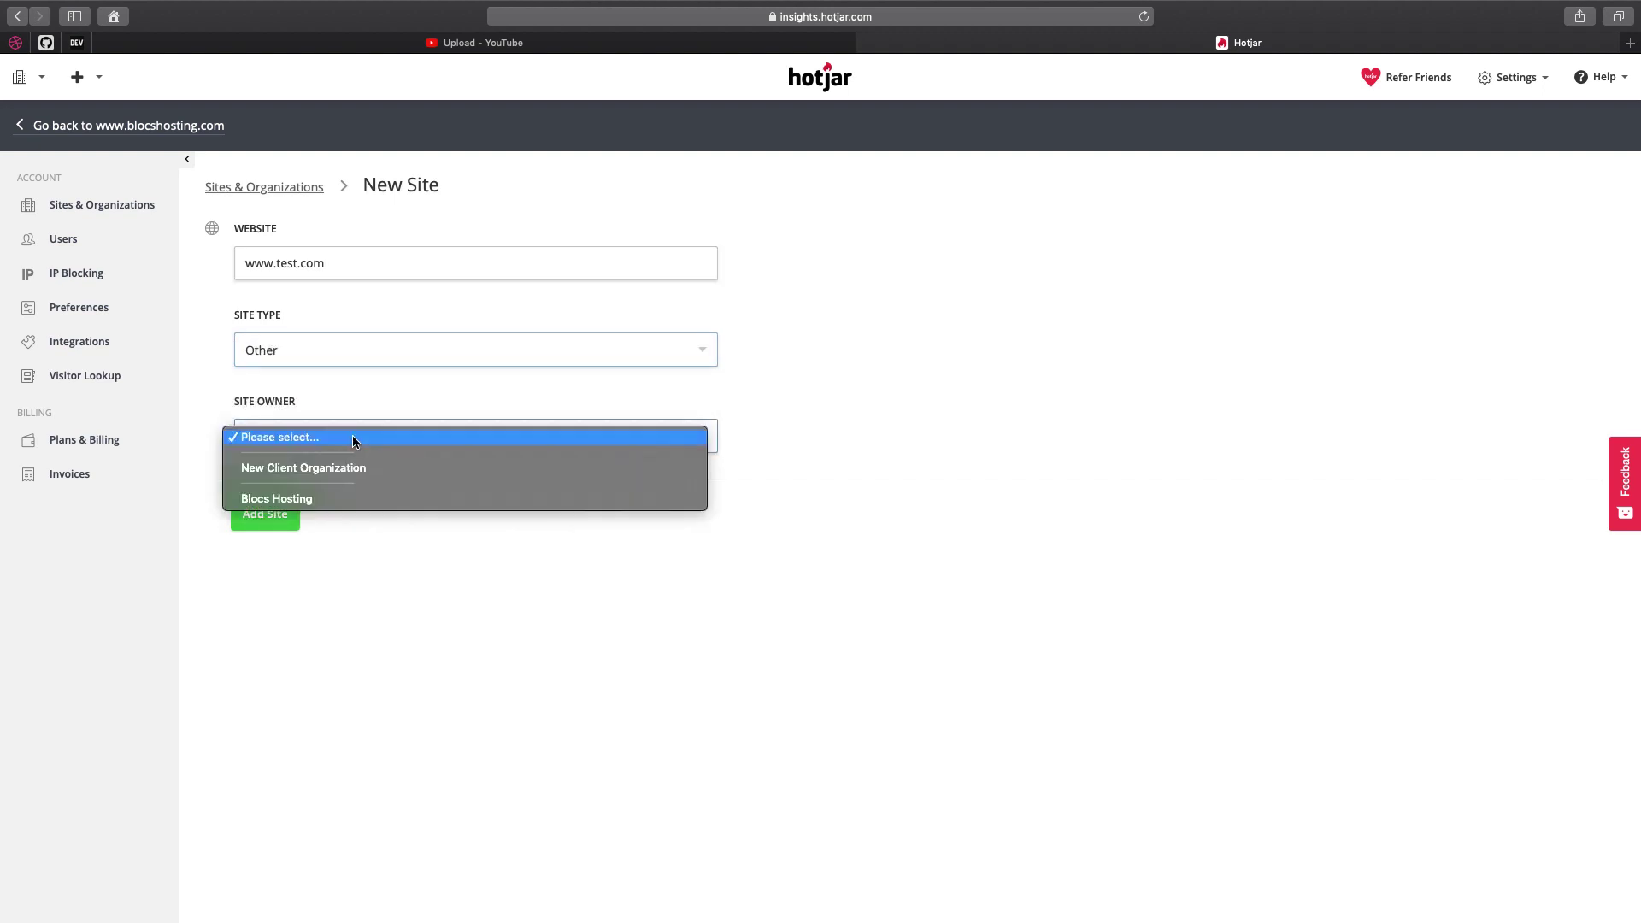
click(381, 500)
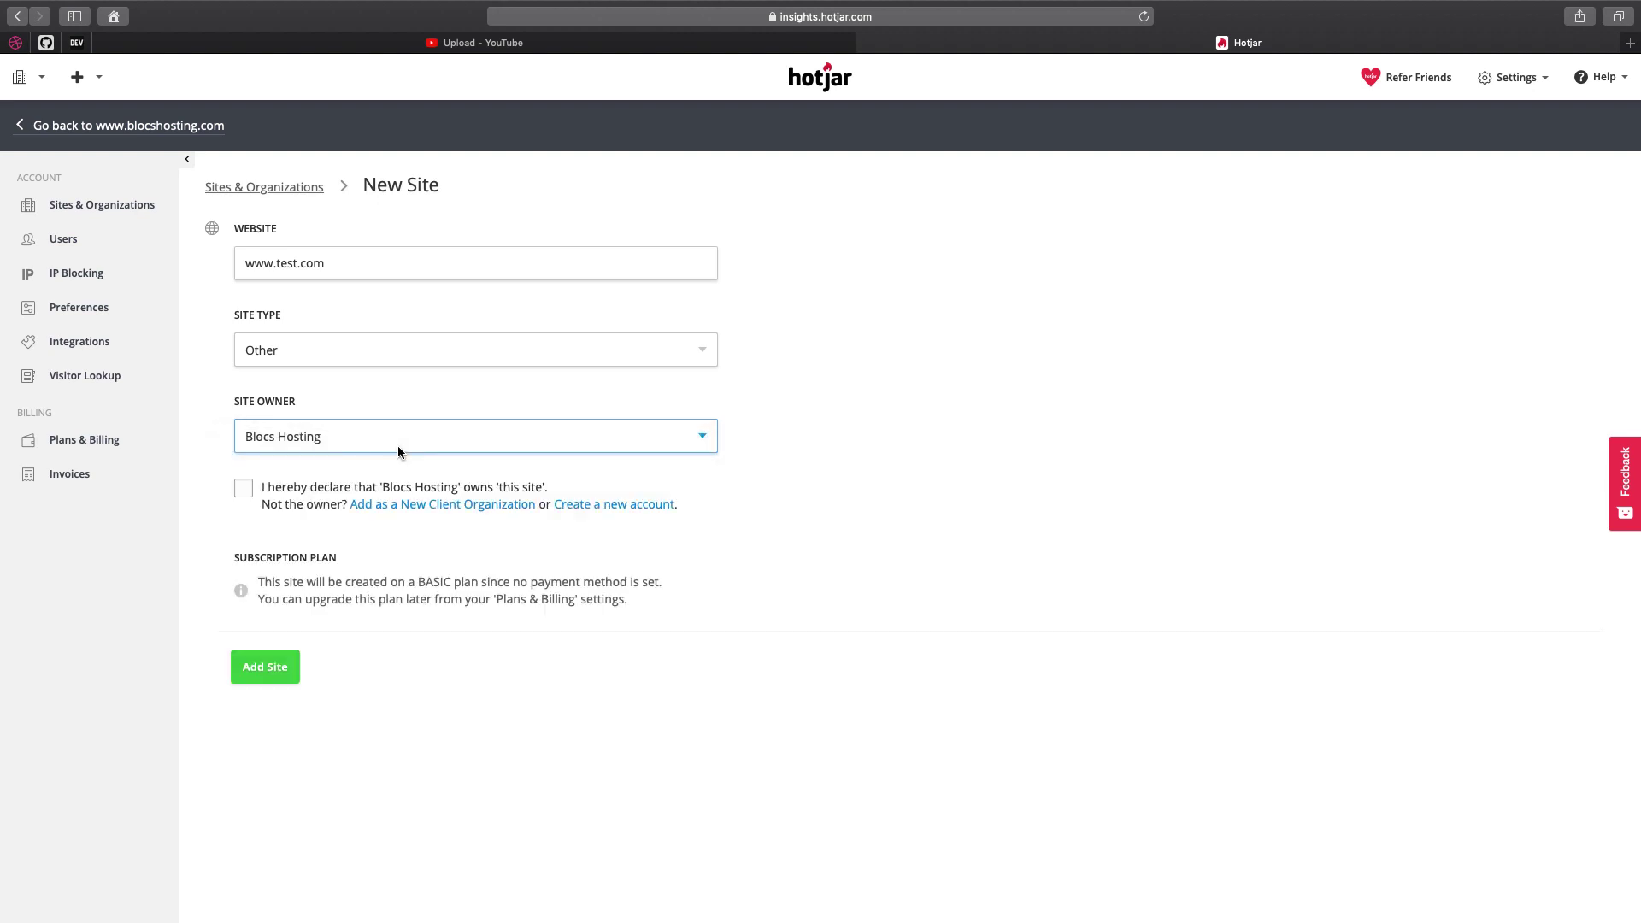
click(248, 490)
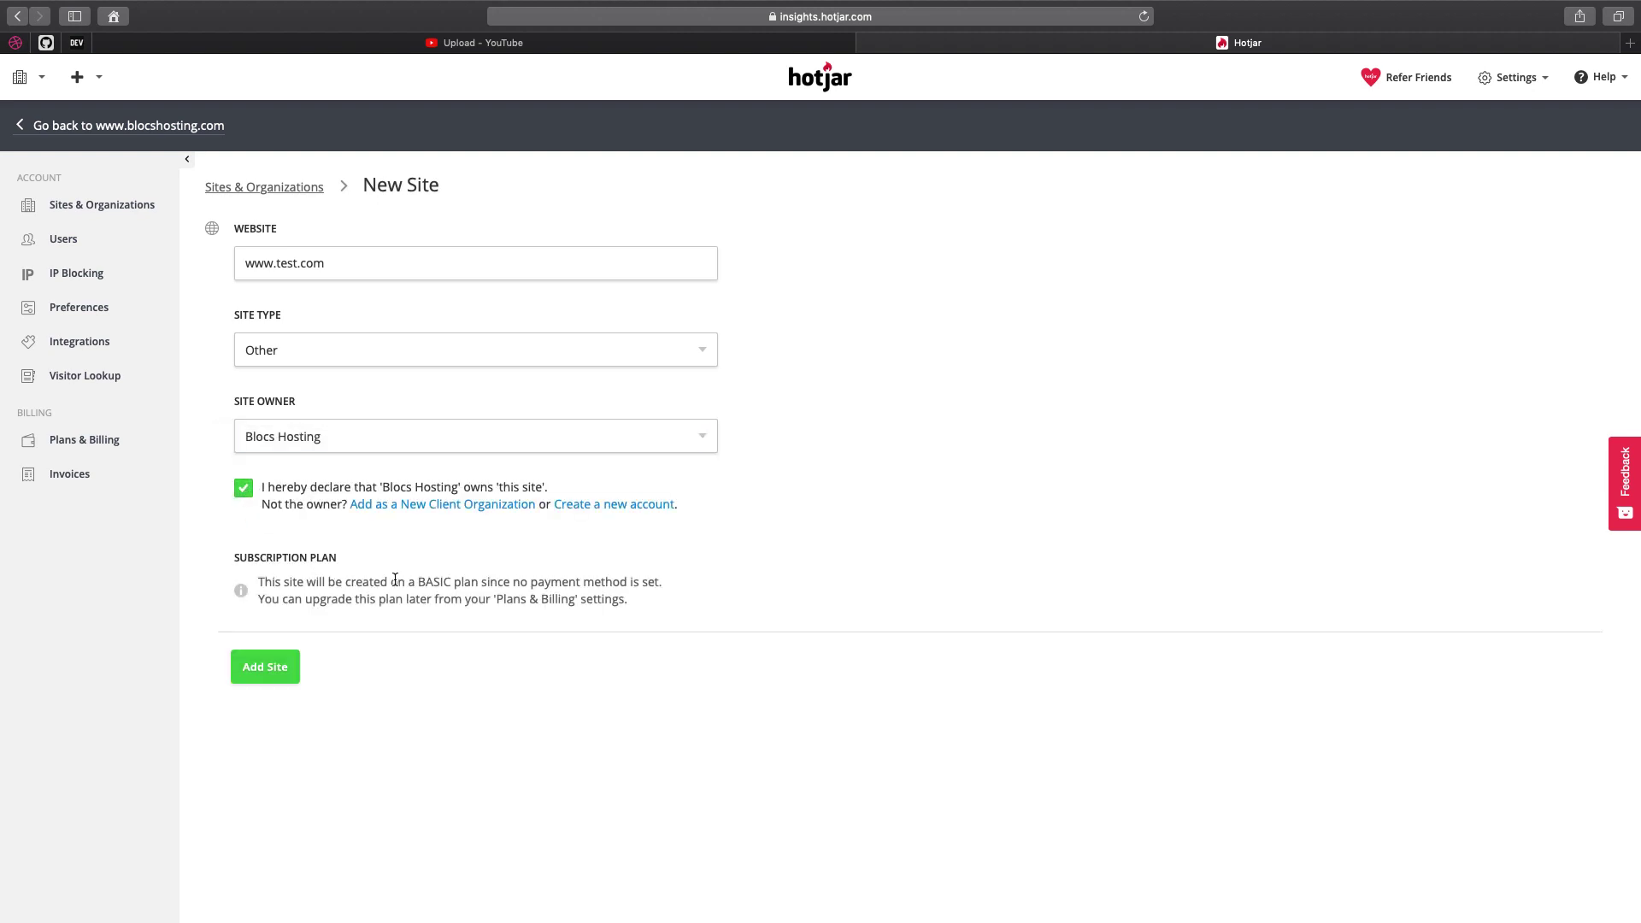
drag(395, 580, 528, 582)
click(542, 615)
drag(346, 581, 512, 582)
click(511, 603)
click(273, 671)
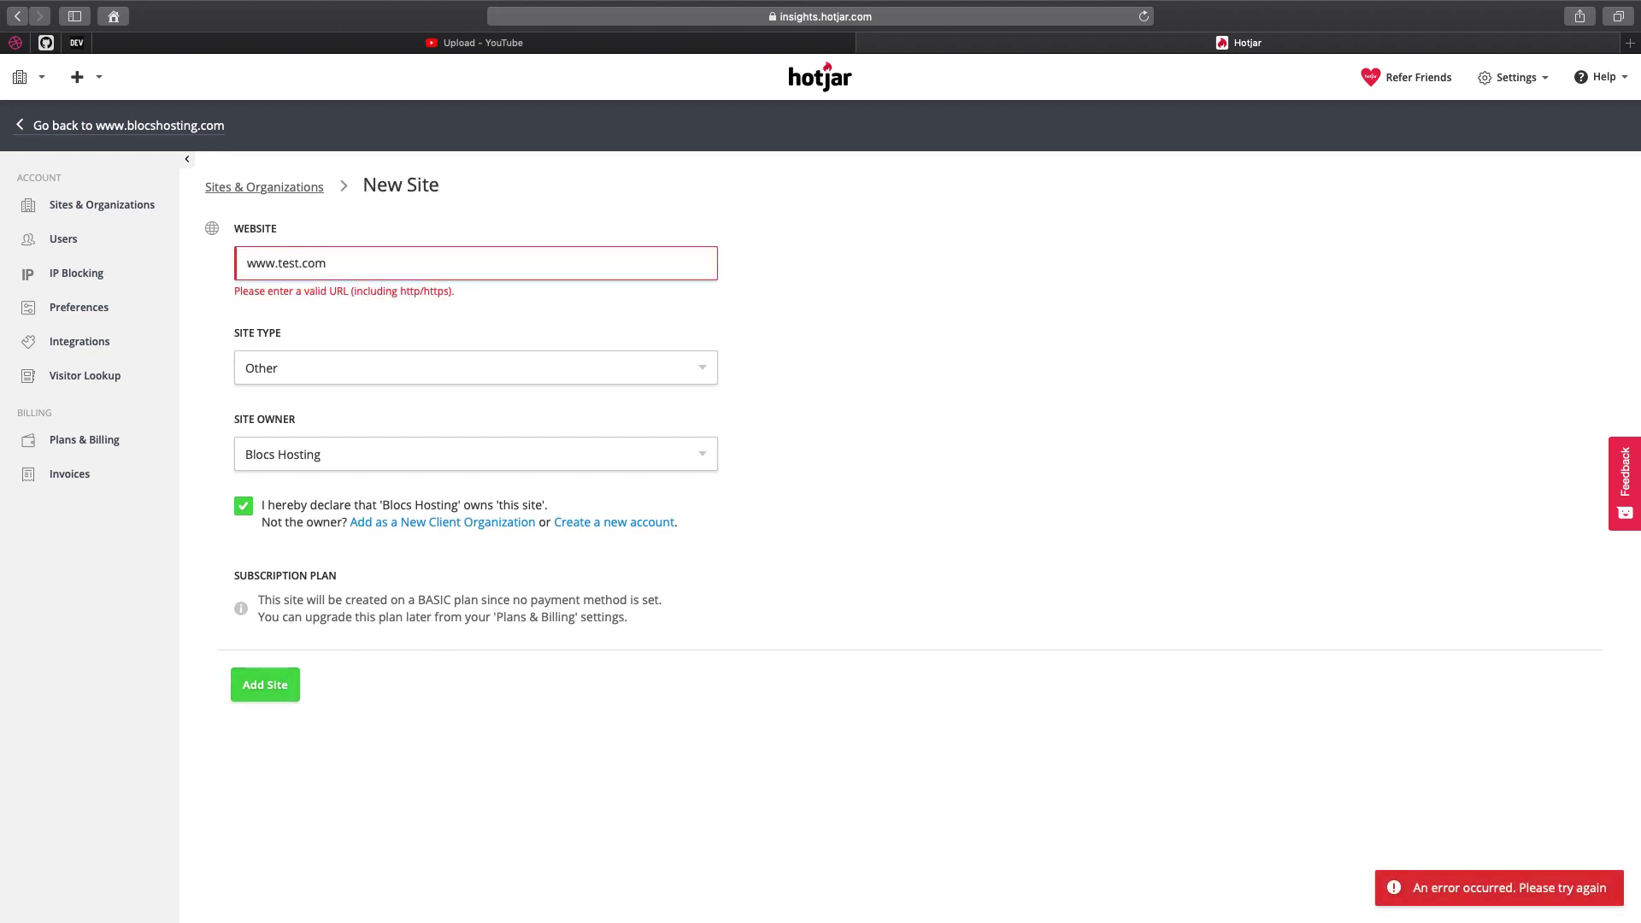
text(https:/)
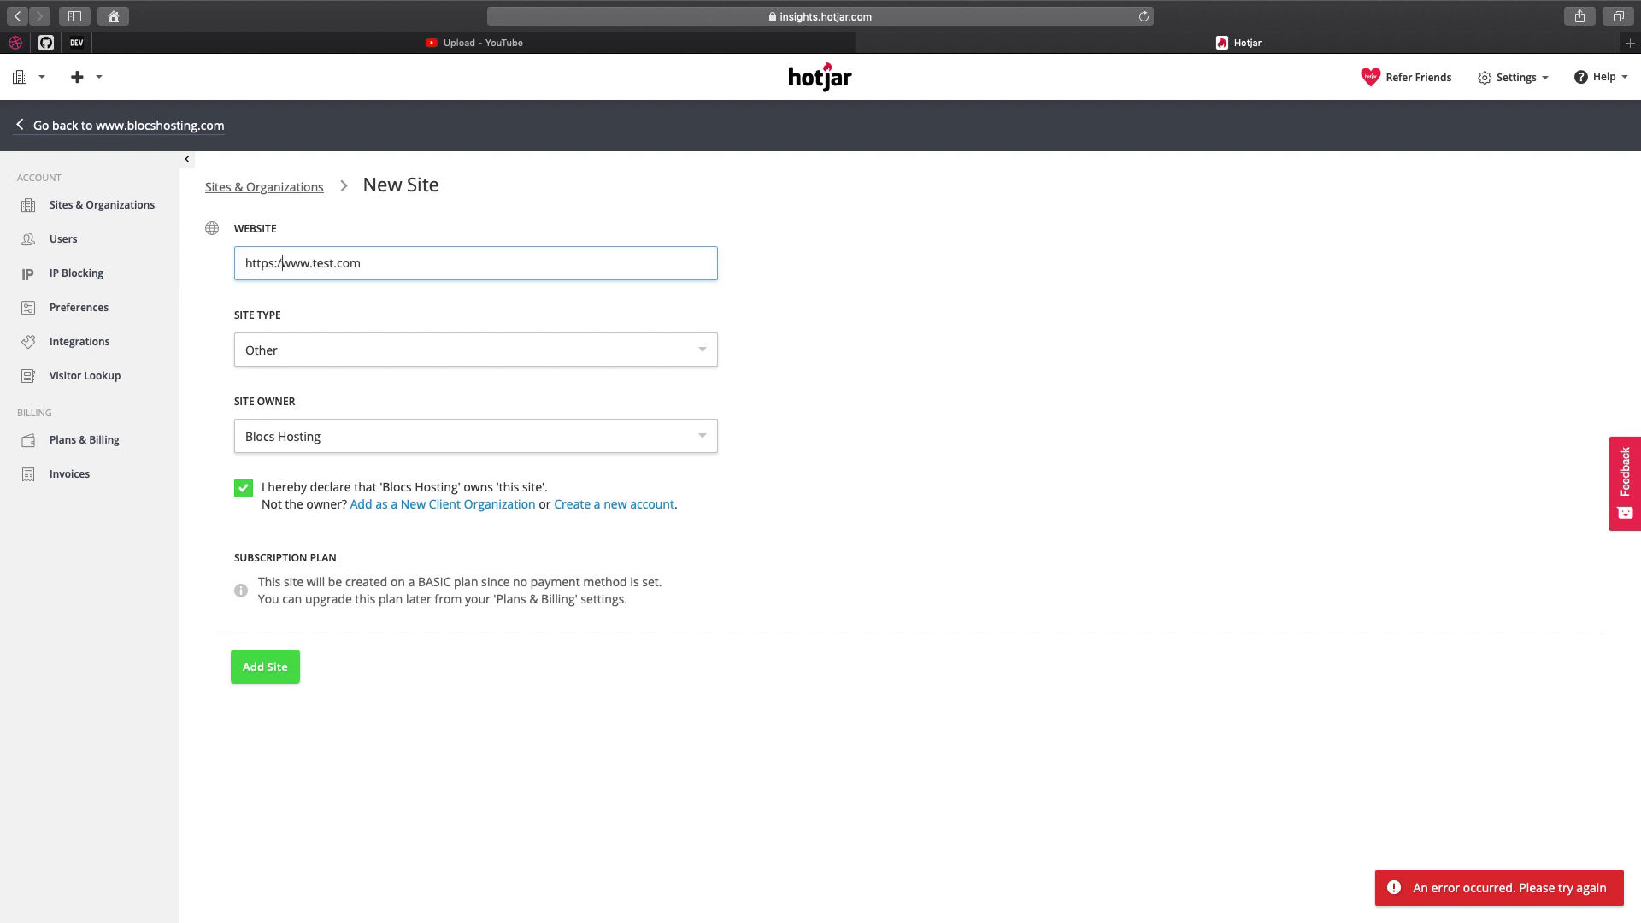
text(/)
click(267, 667)
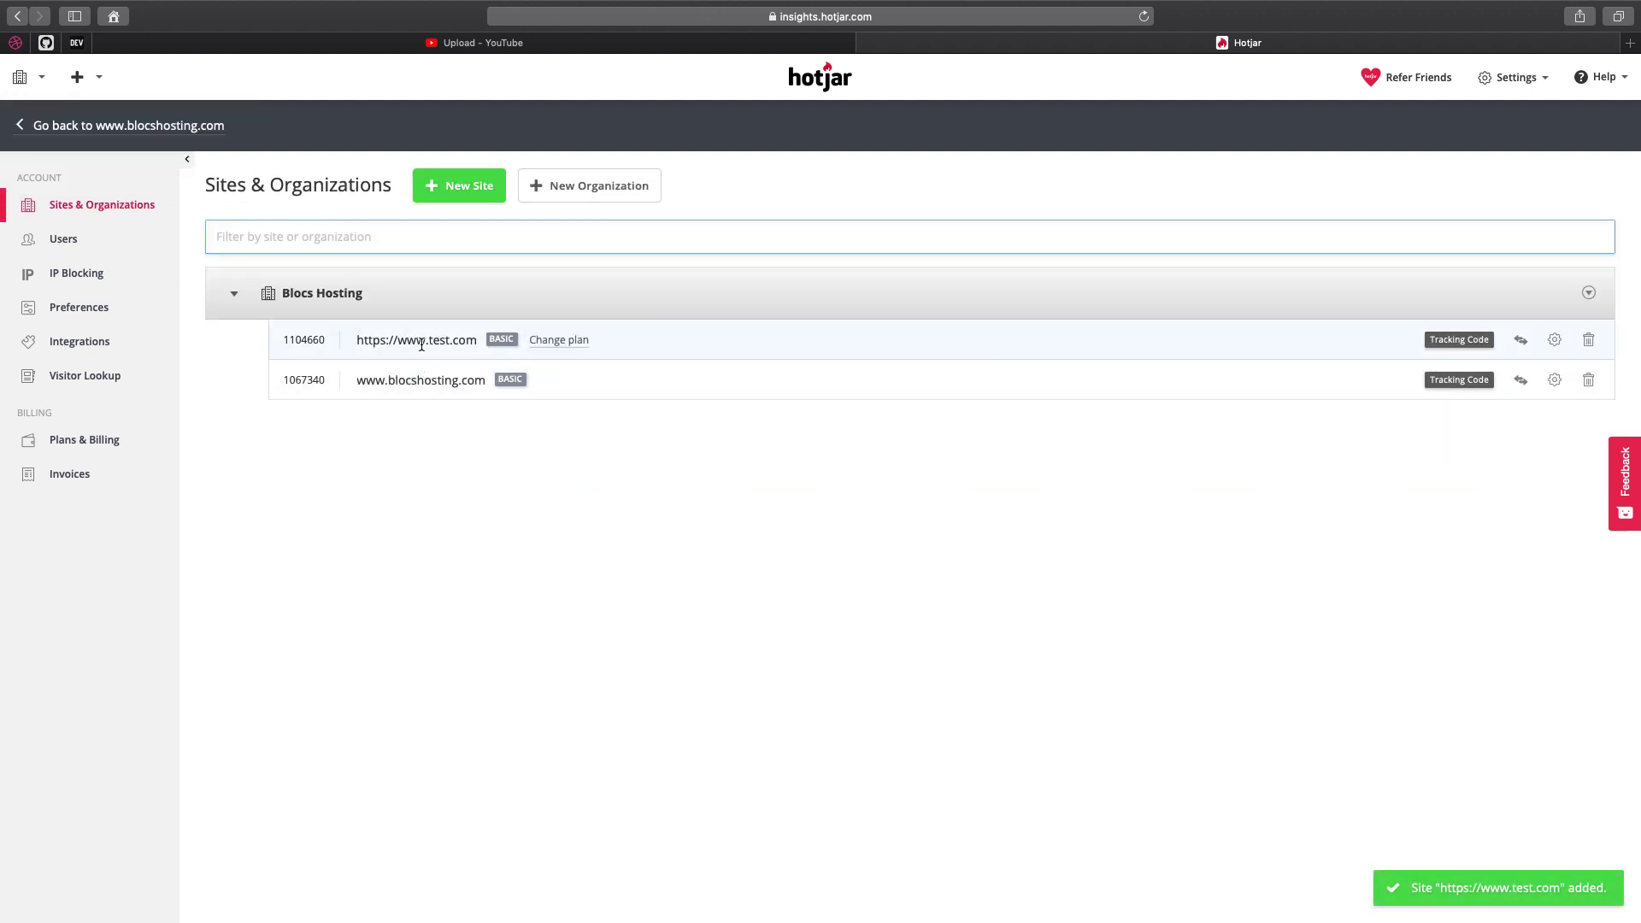
click(1438, 341)
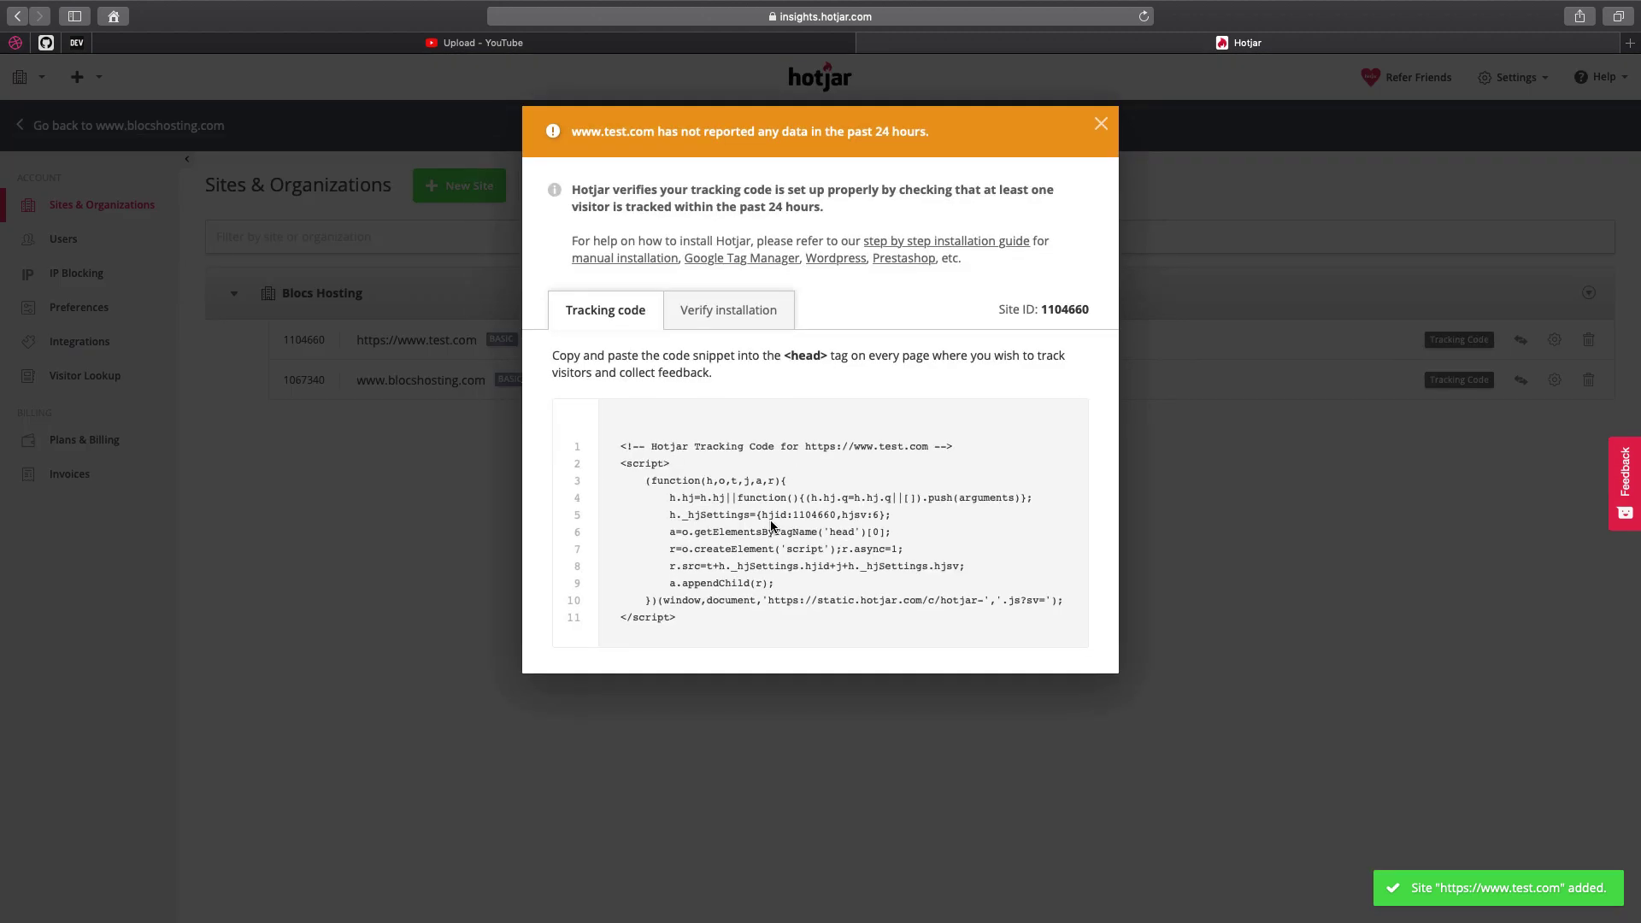
drag(621, 439, 763, 626)
key(super+c)
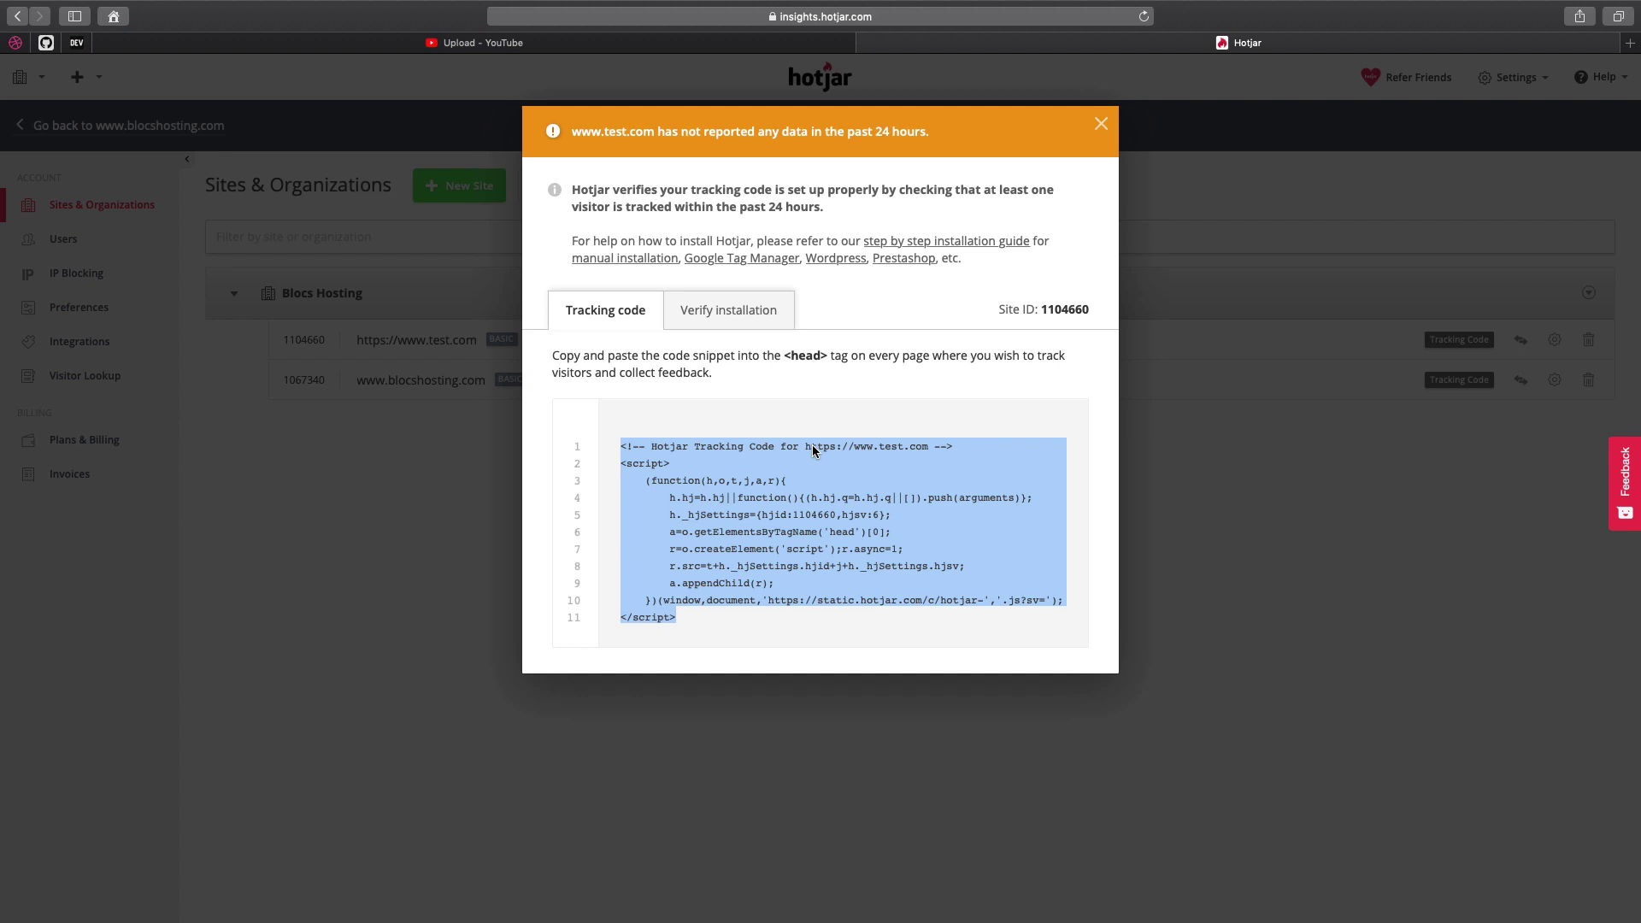
key(ctrl+Left)
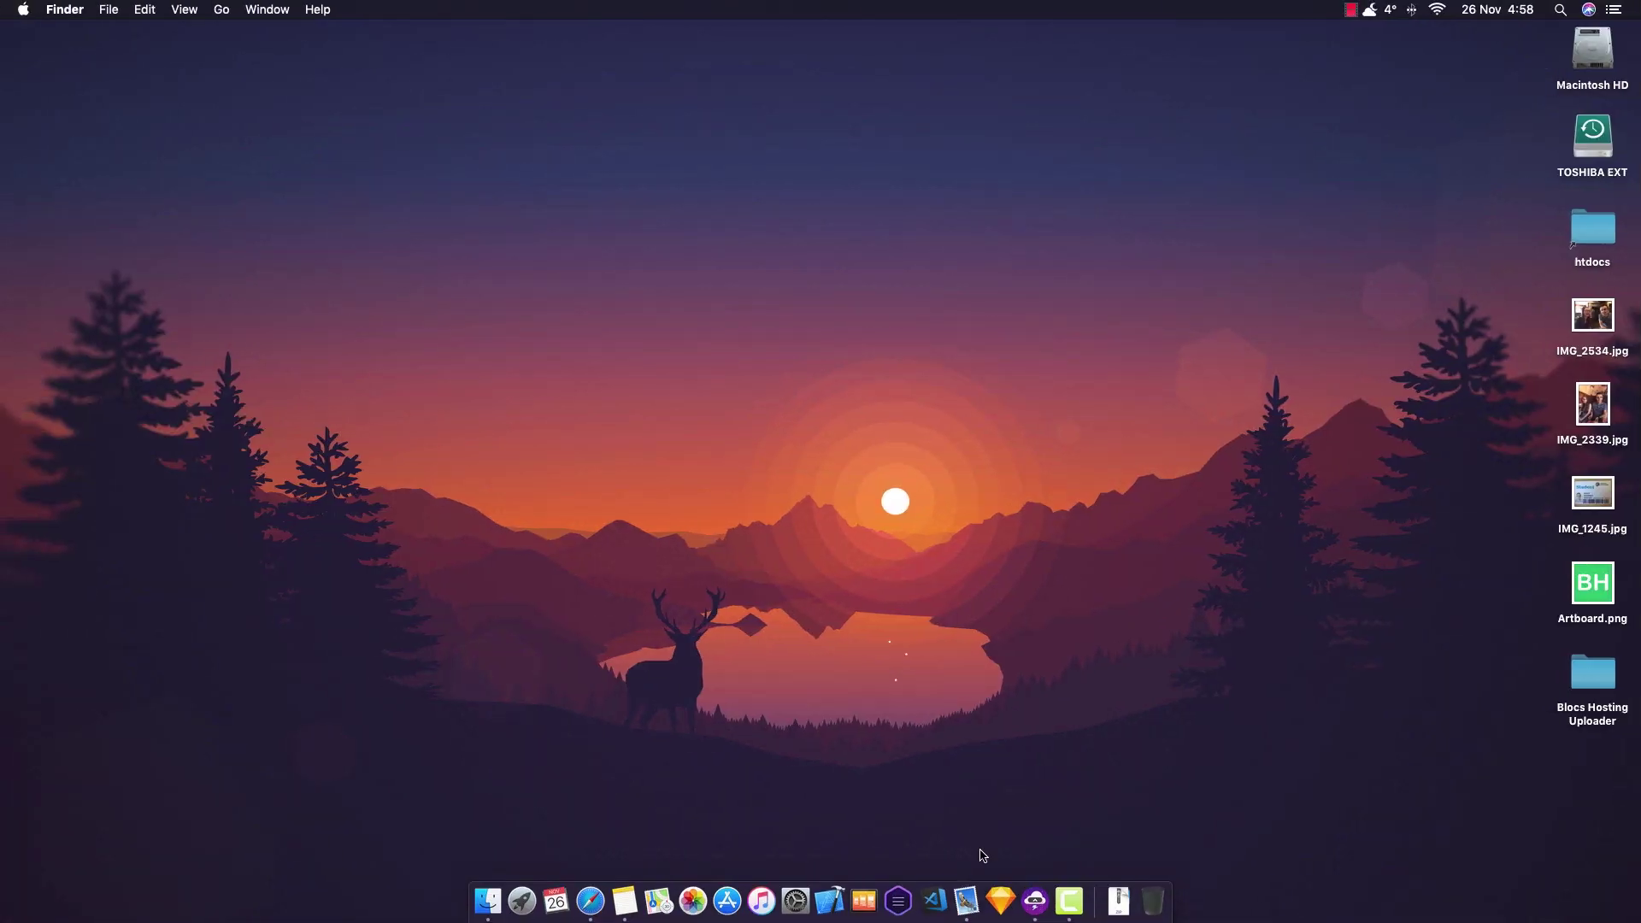
Launch Blocs and paste the Hotjar tracking code into the Home page's header custom code.
click(898, 899)
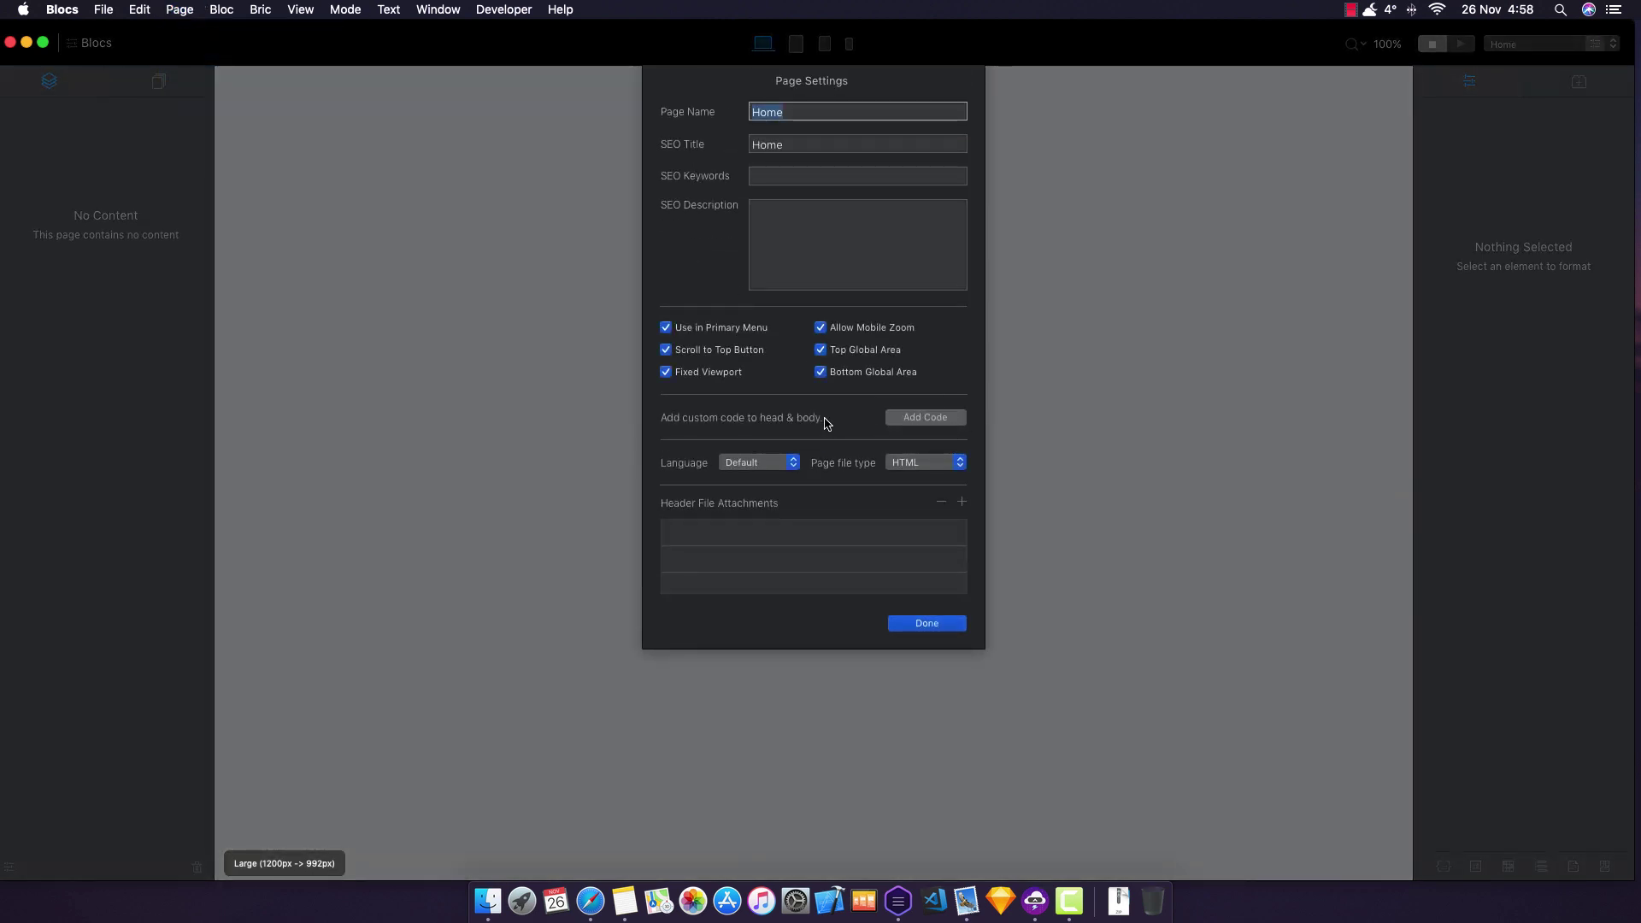
click(930, 419)
click(632, 109)
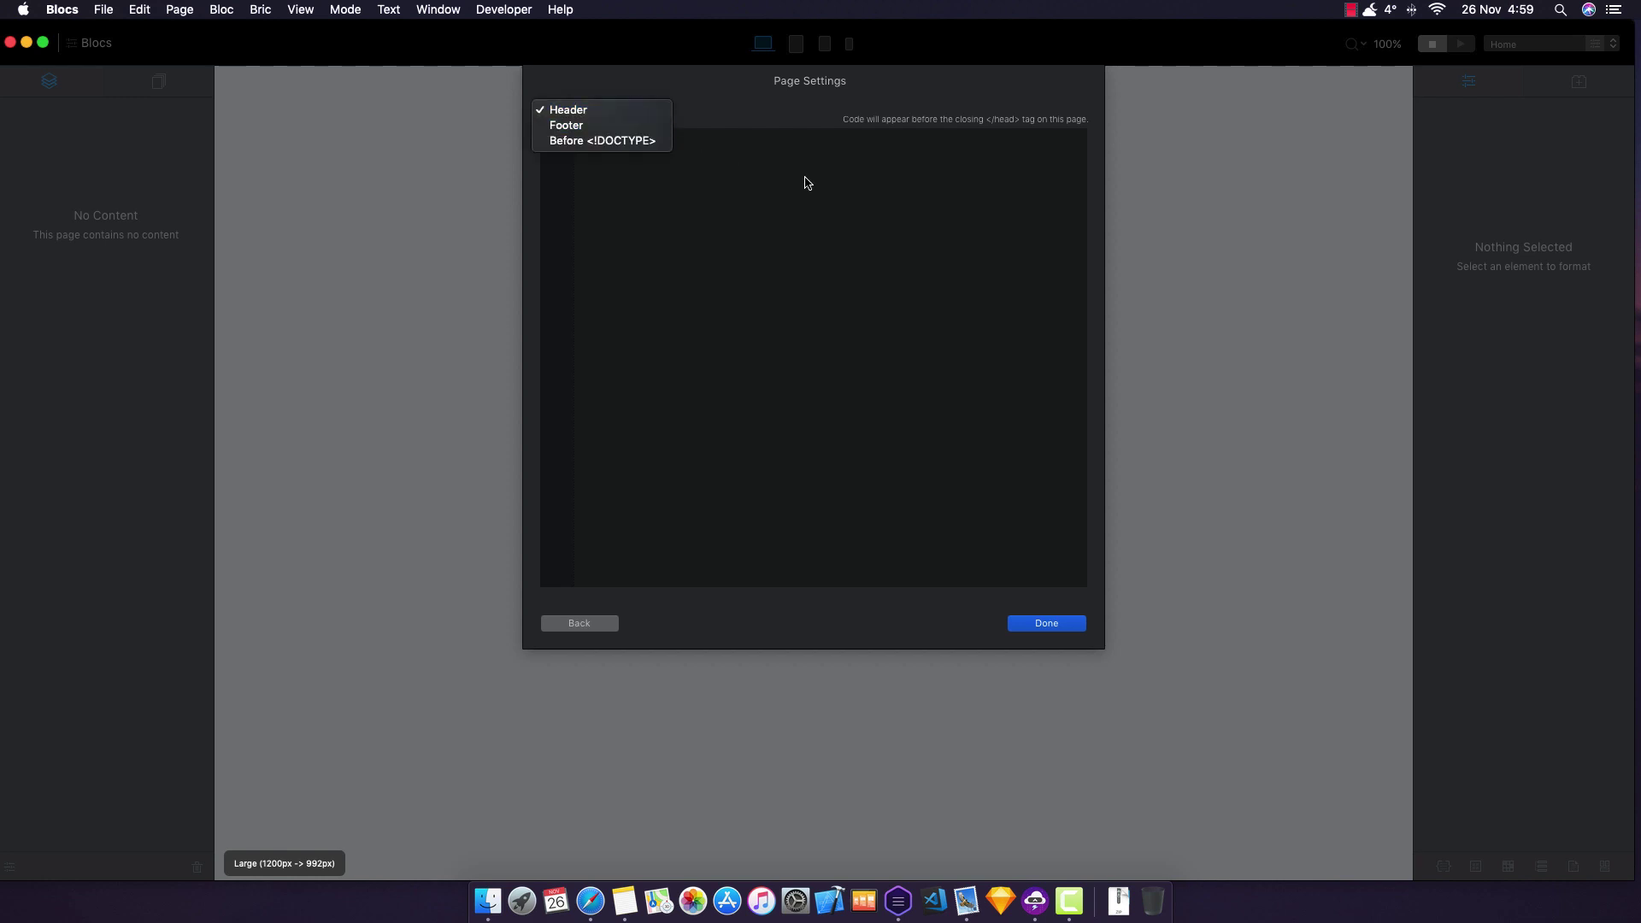
click(712, 174)
key(super+v)
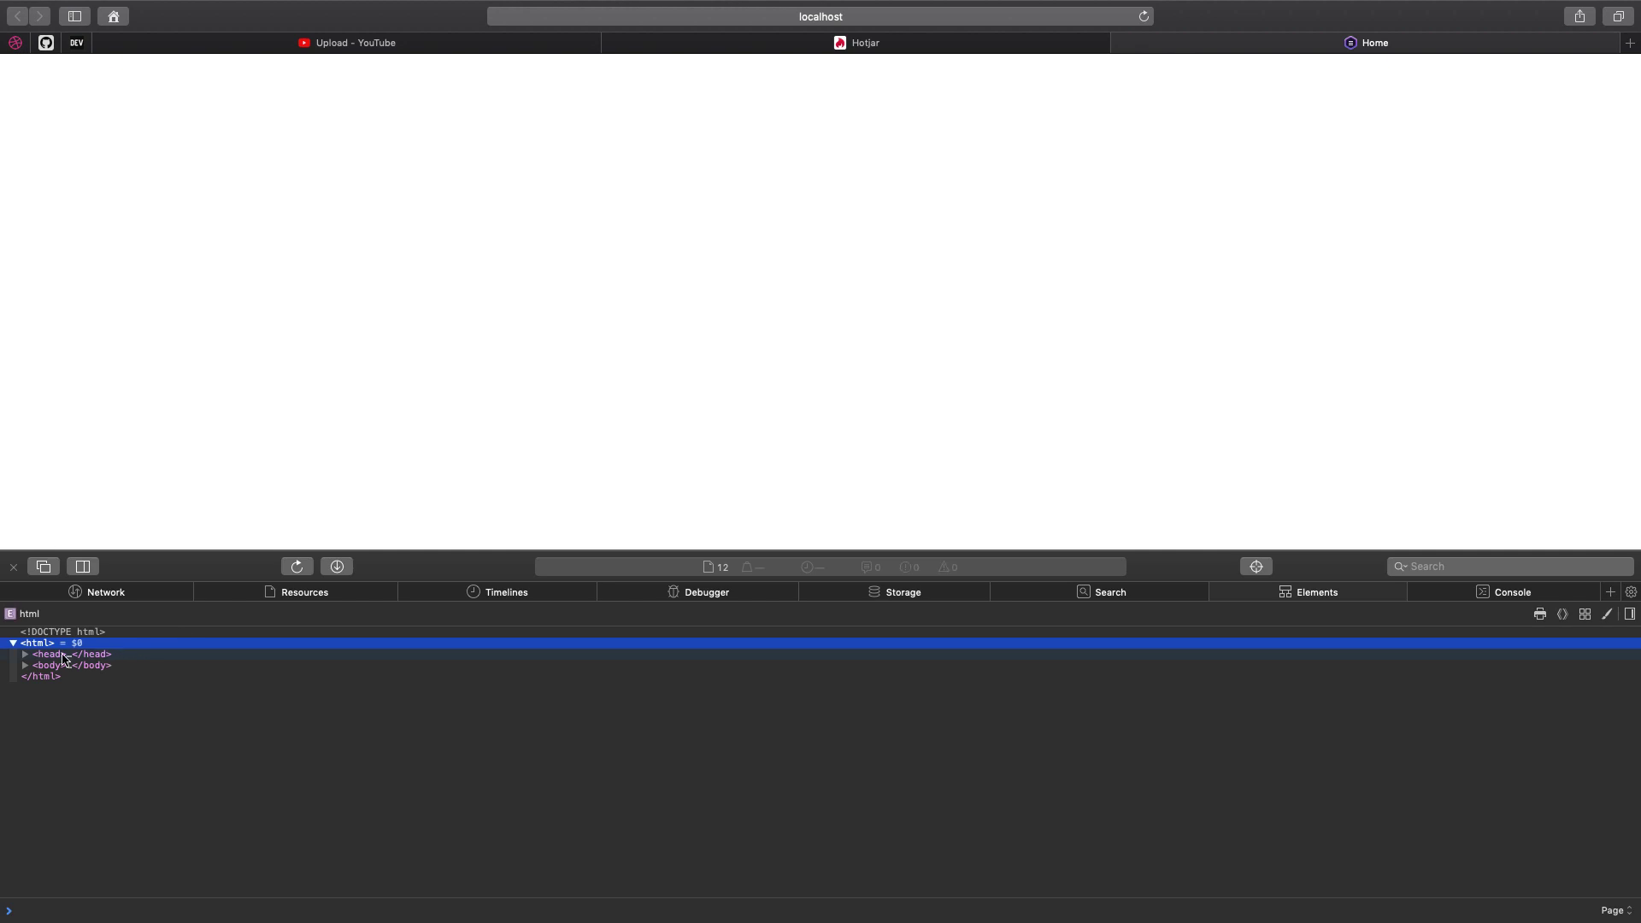
Expand the page head and the Hotjar script element, then select its inline tracking code.
click(26, 654)
scroll(122, 700, down, 1)
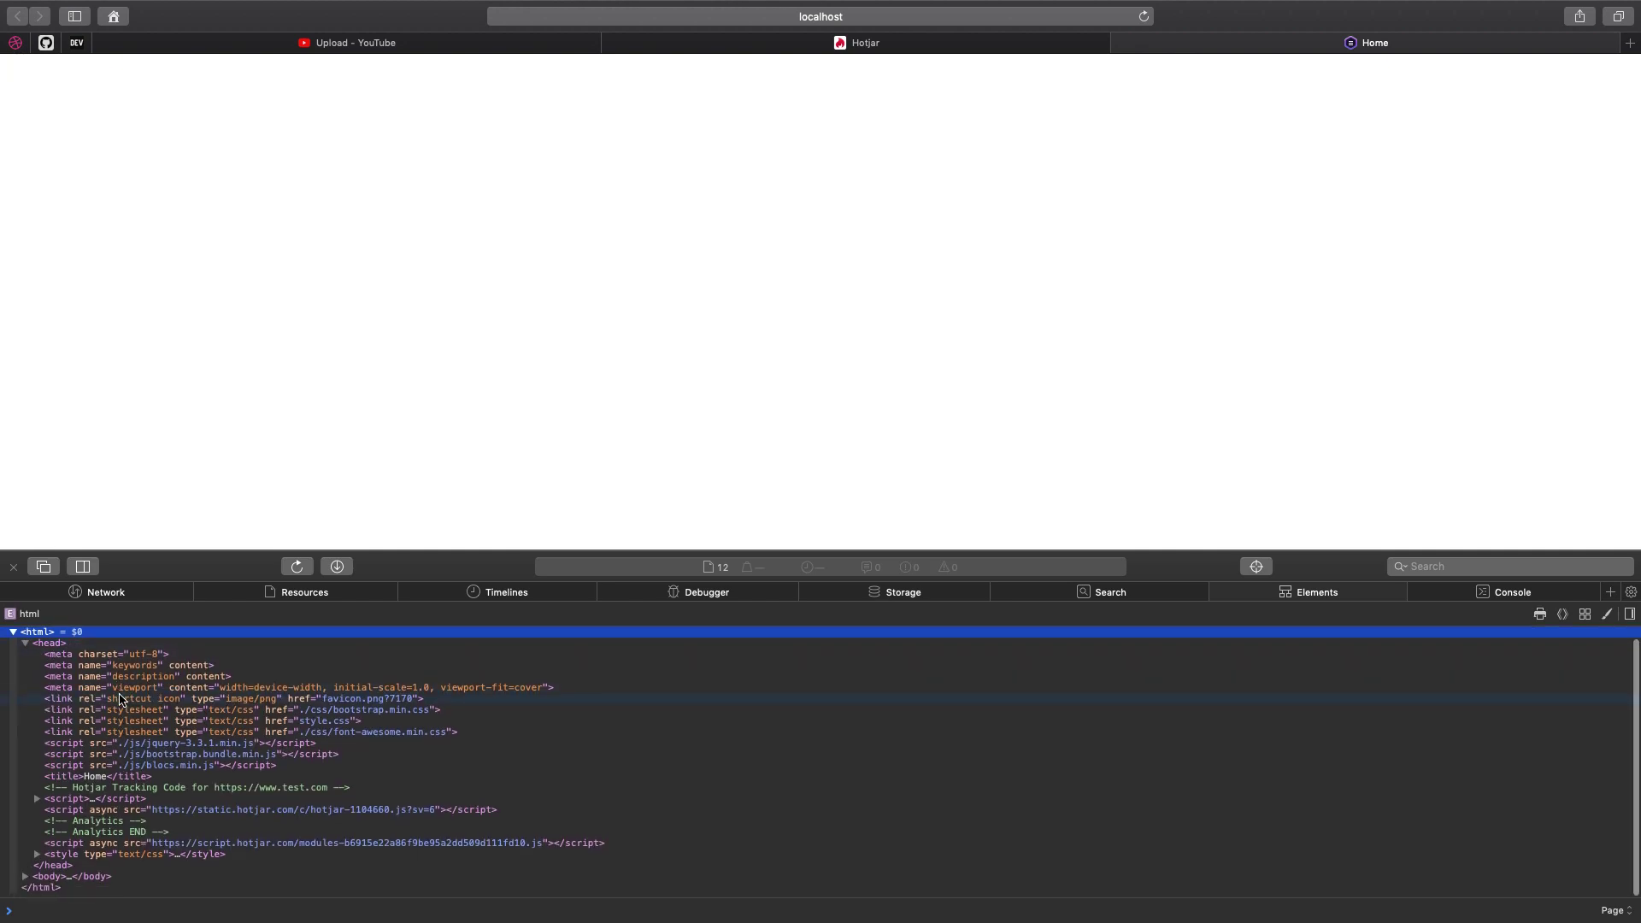
scroll(122, 700, up, 1)
click(38, 803)
scroll(128, 770, down, 3)
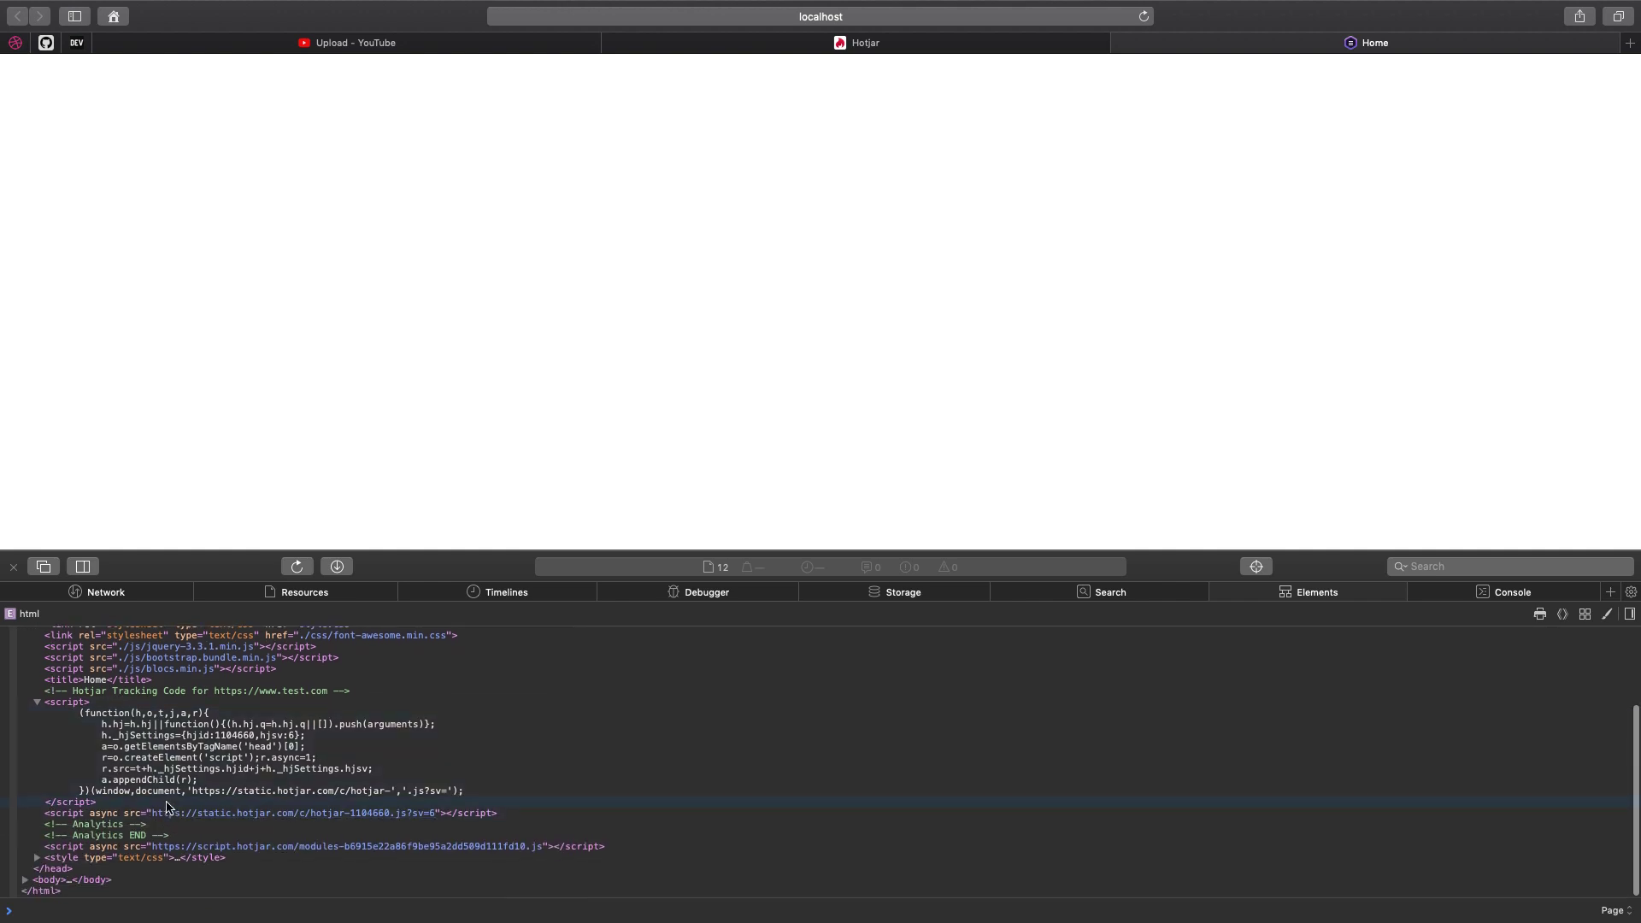
click(175, 750)
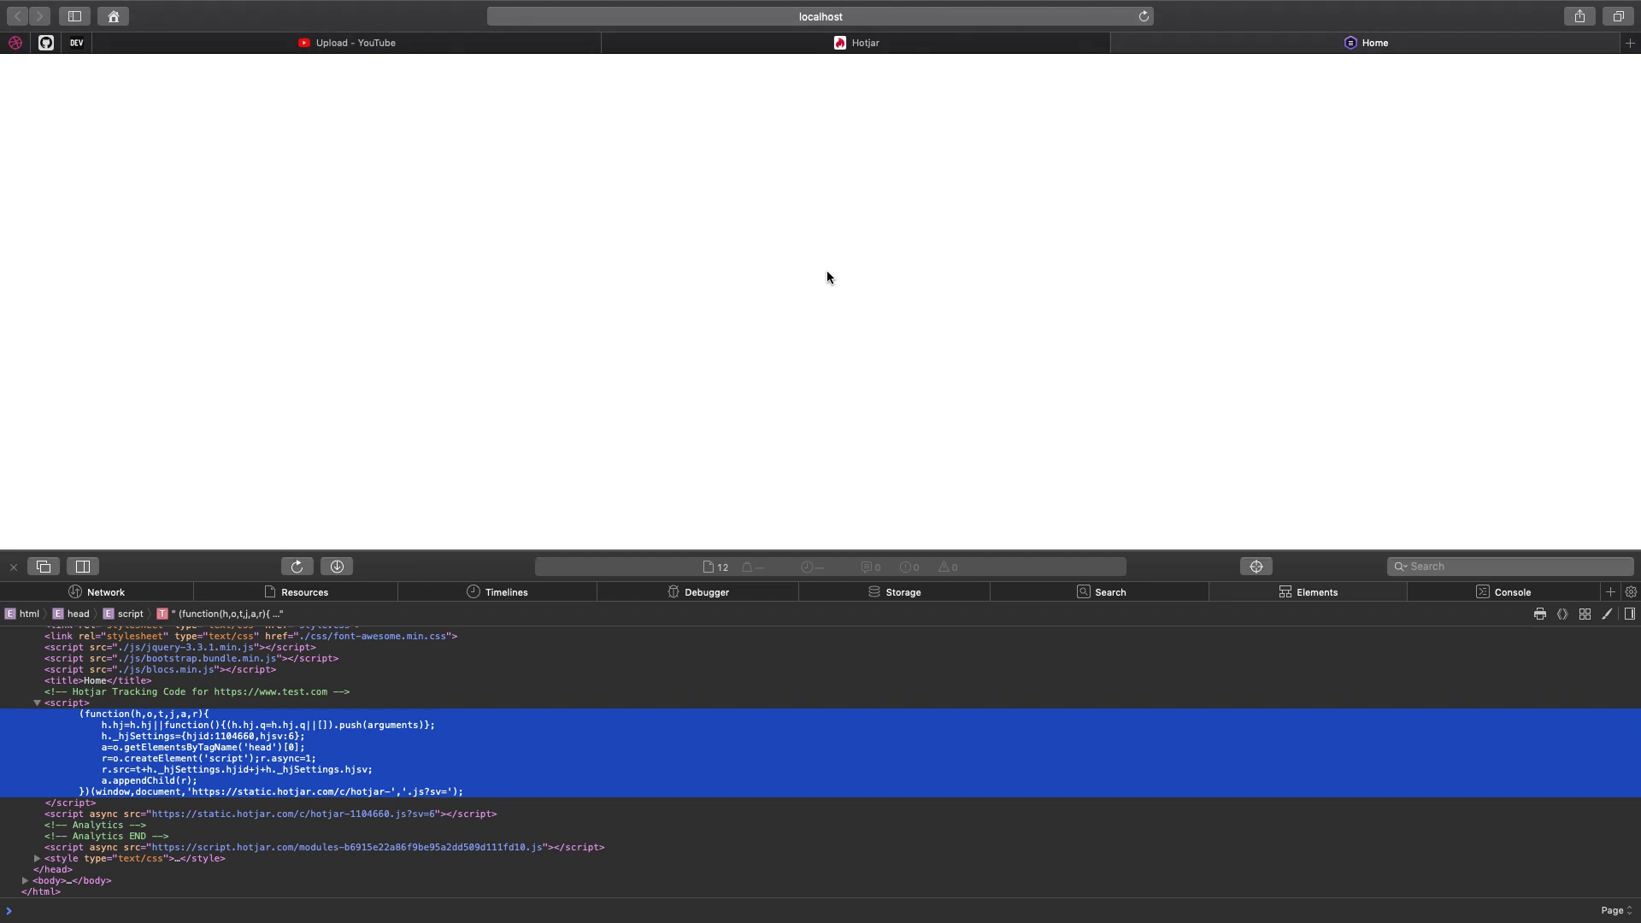
Return to Hotjar, close the tracking code dialog, and view the IP Blocking and Users pages.
click(940, 45)
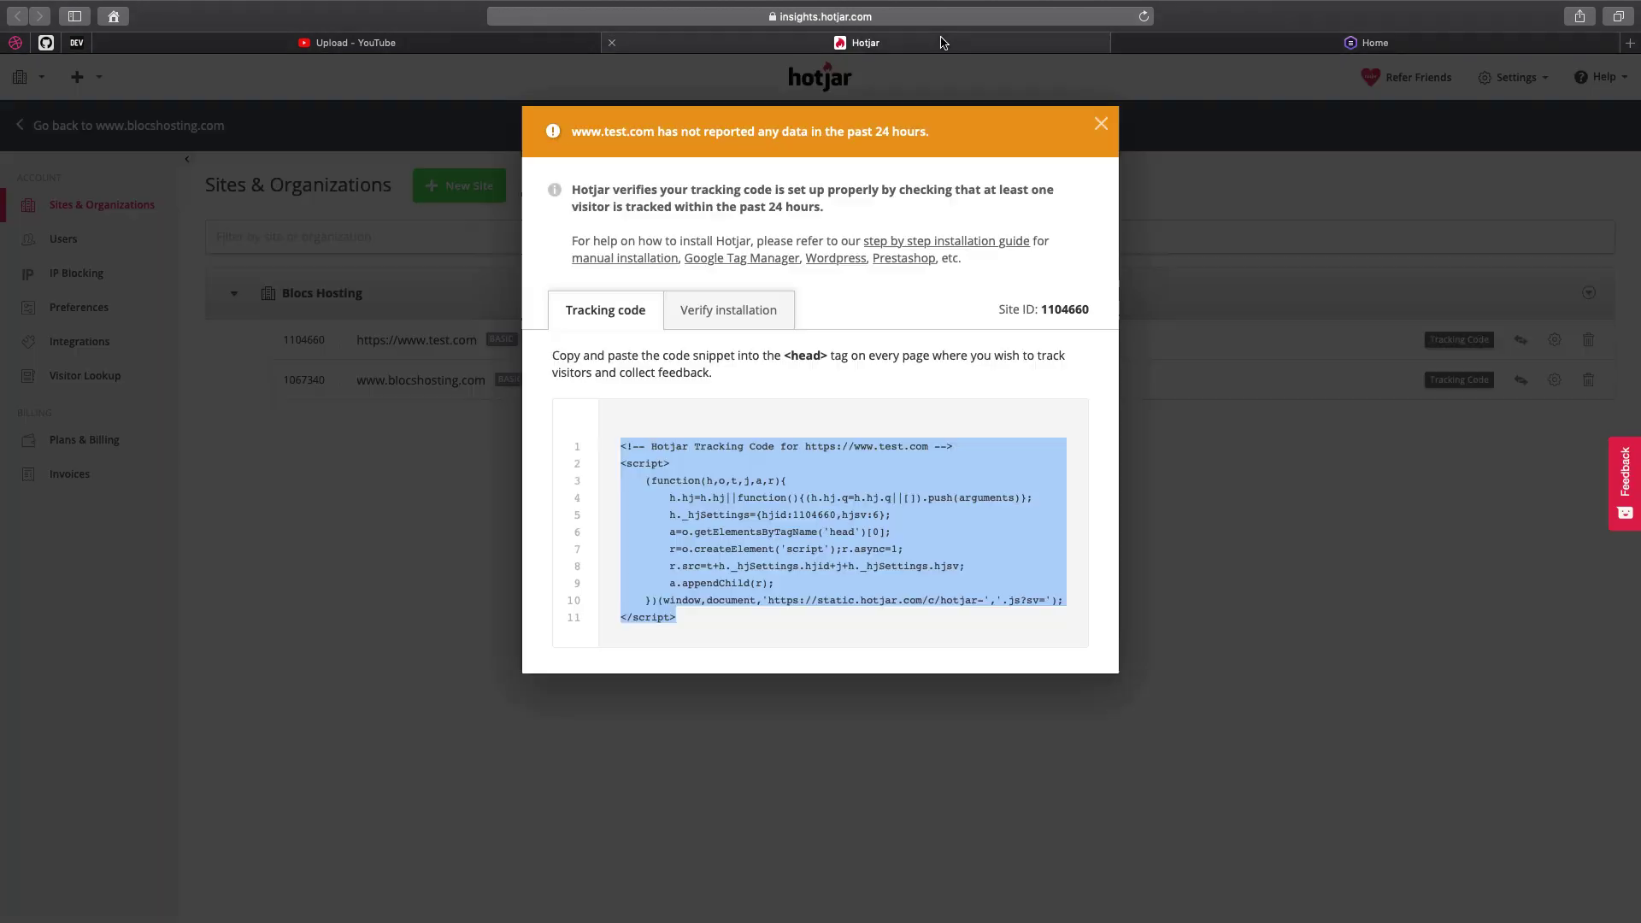
click(1101, 124)
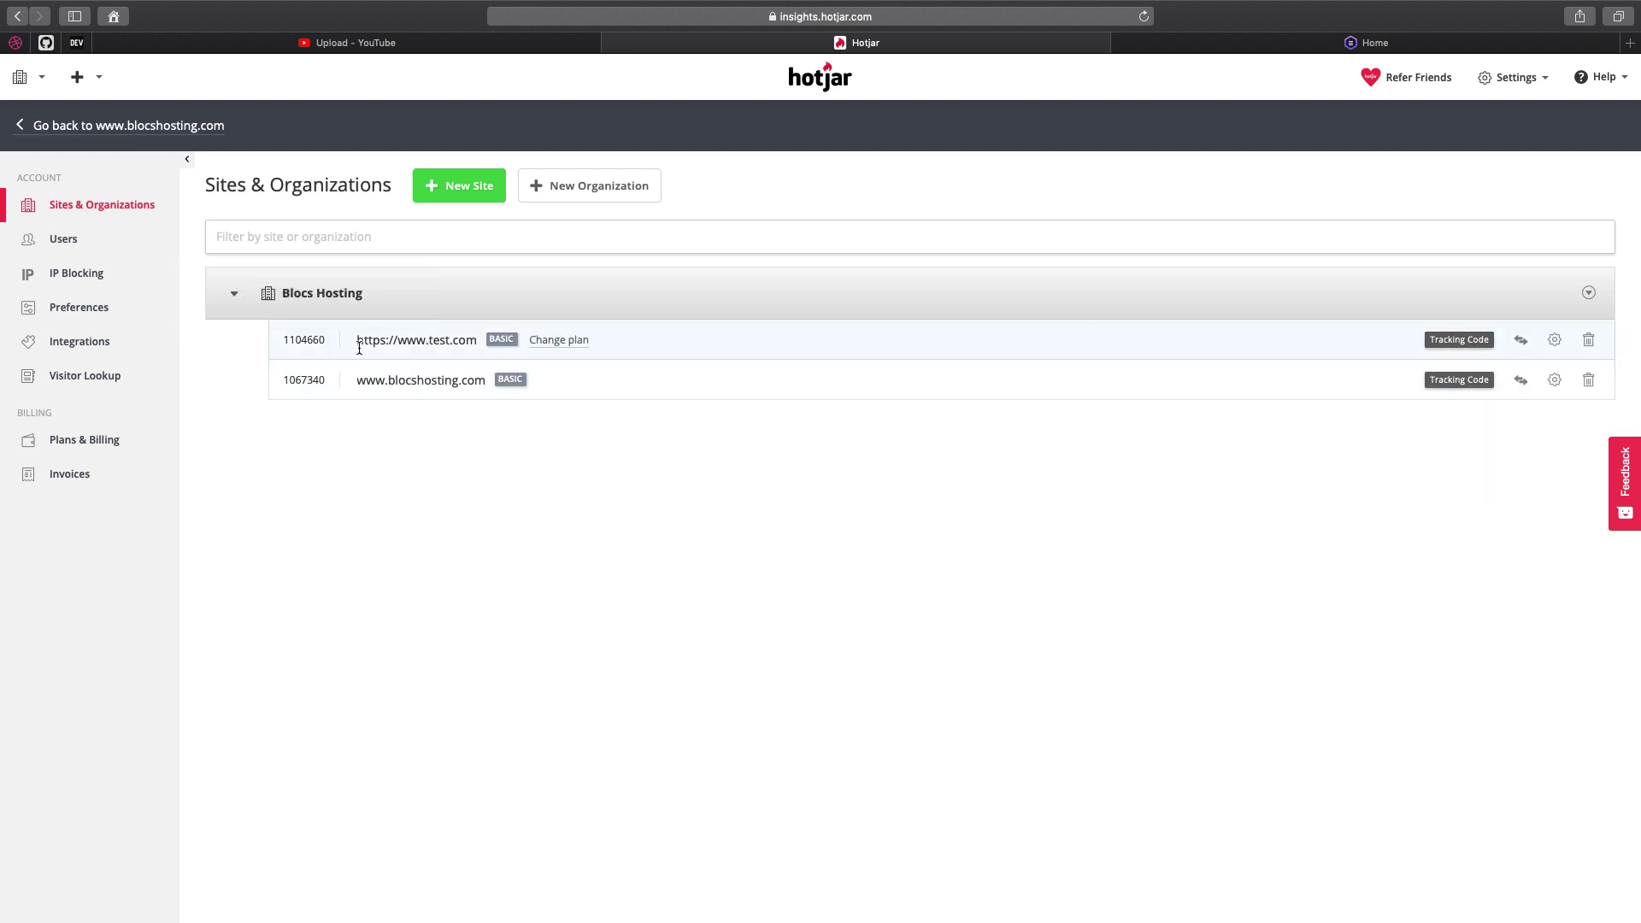
click(71, 277)
click(85, 245)
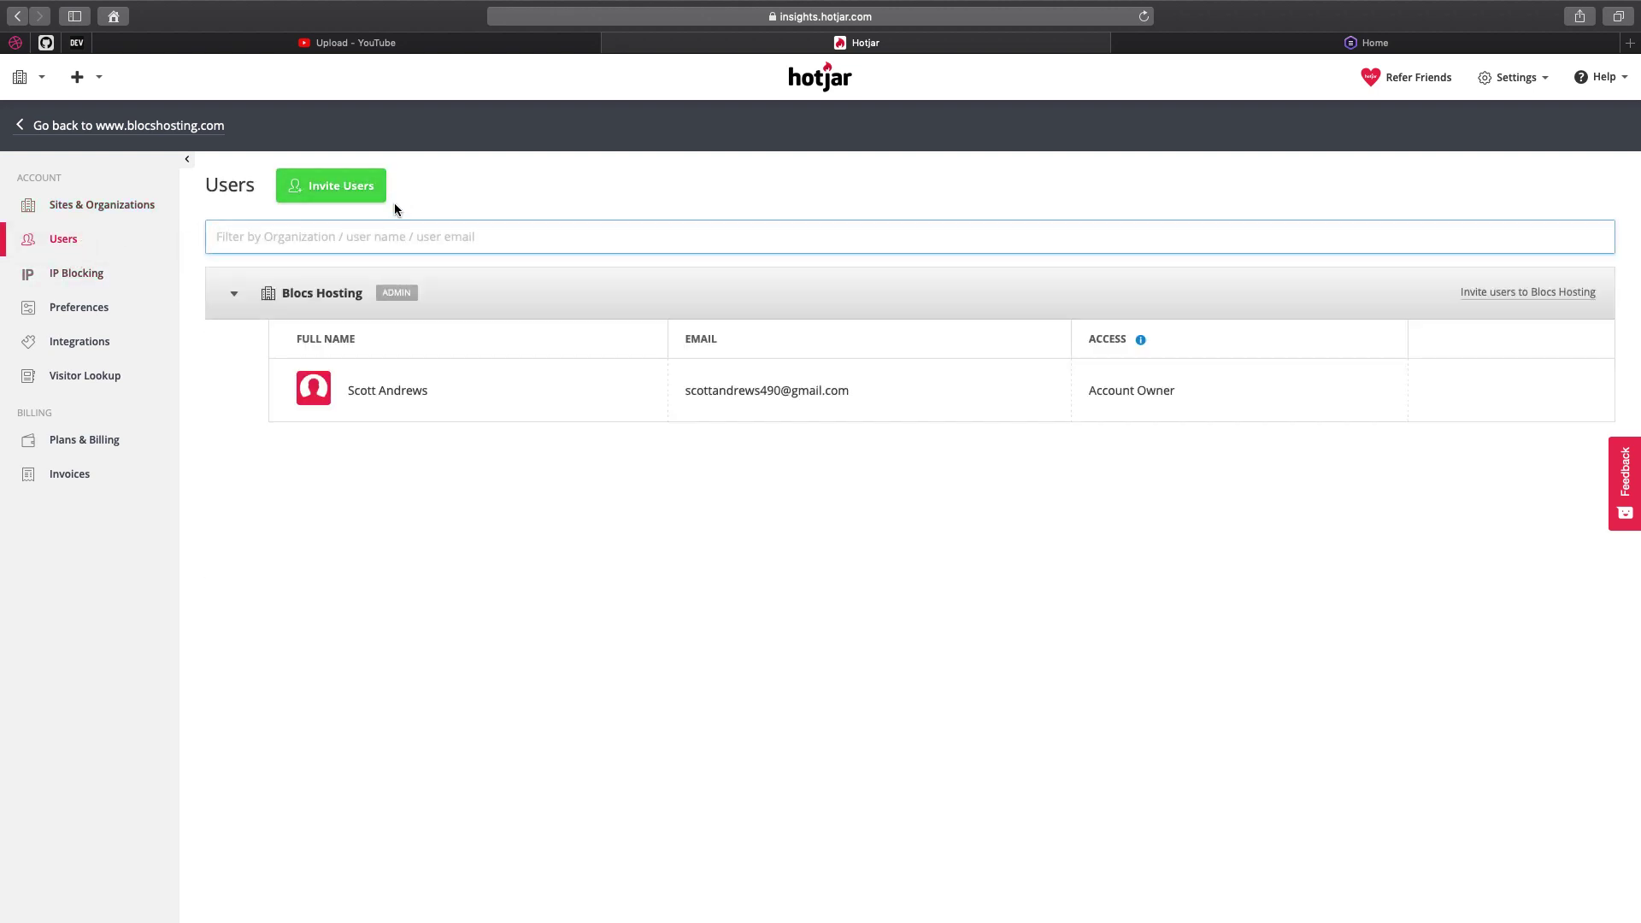
Check the Integrations site choices and the blocked home IP, then return to Sites & Organizations.
click(101, 343)
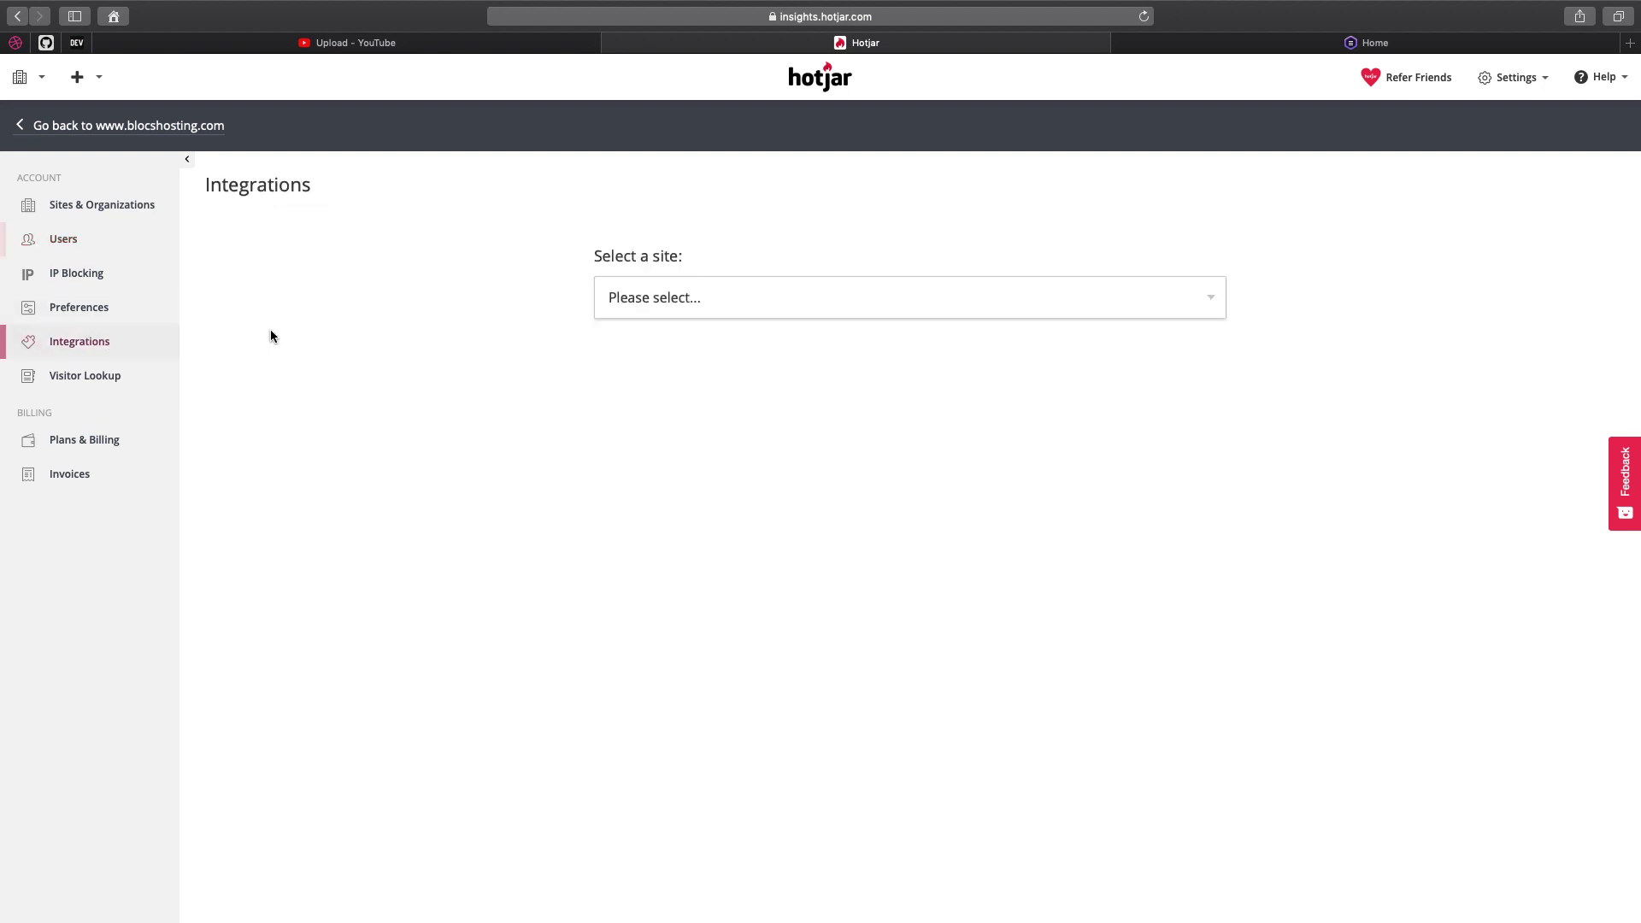
click(597, 296)
click(94, 274)
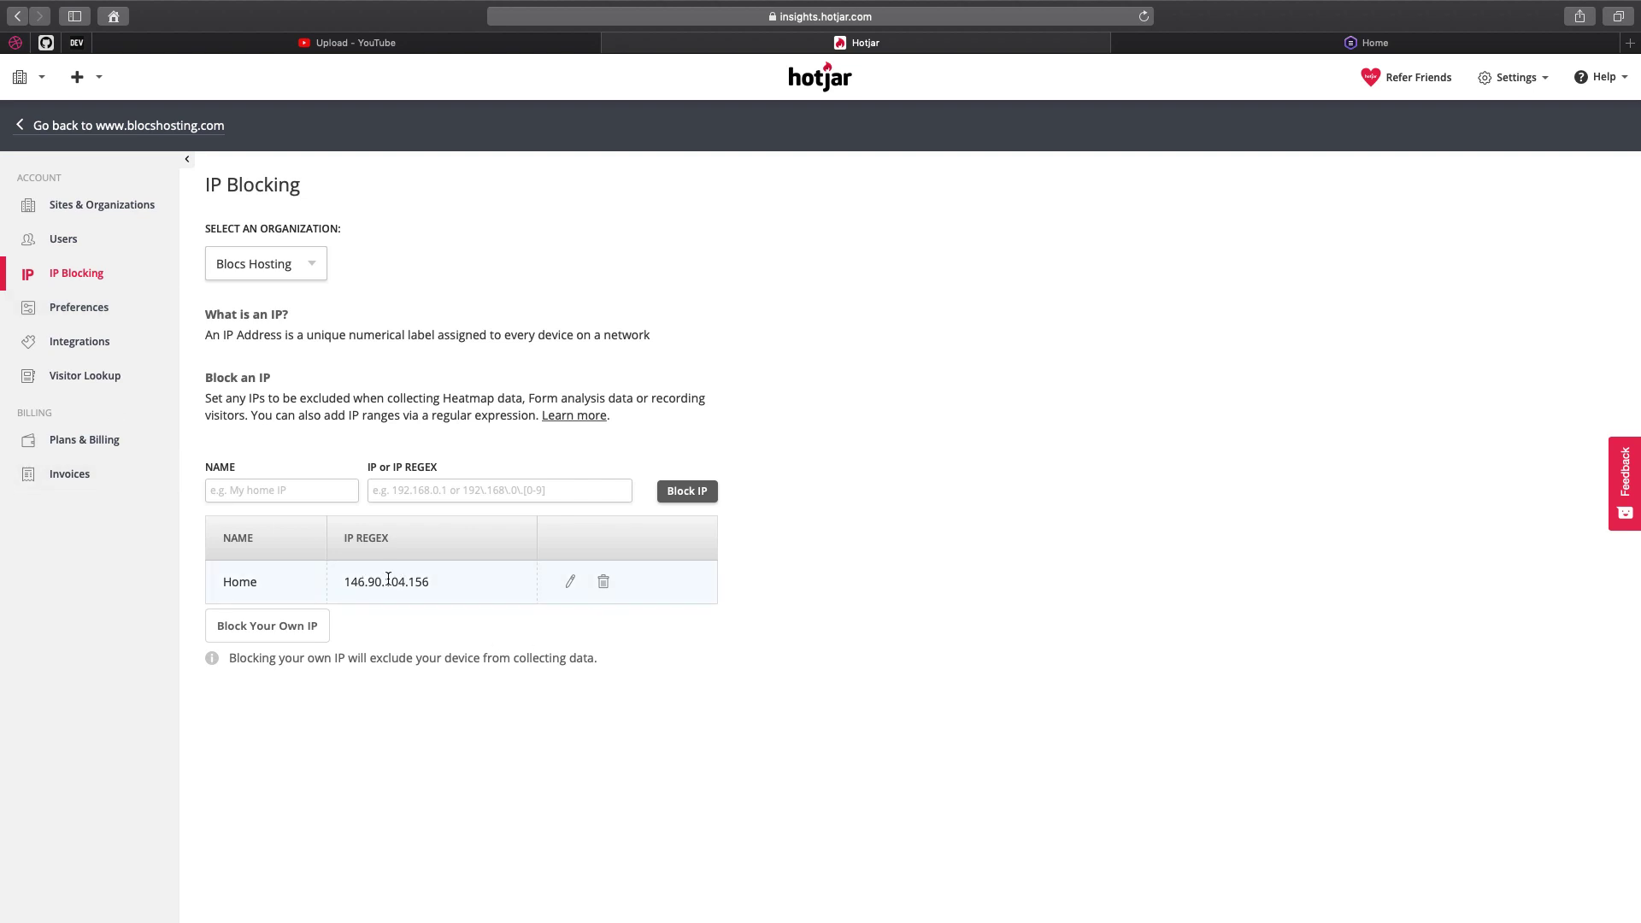
drag(332, 577, 439, 578)
click(439, 578)
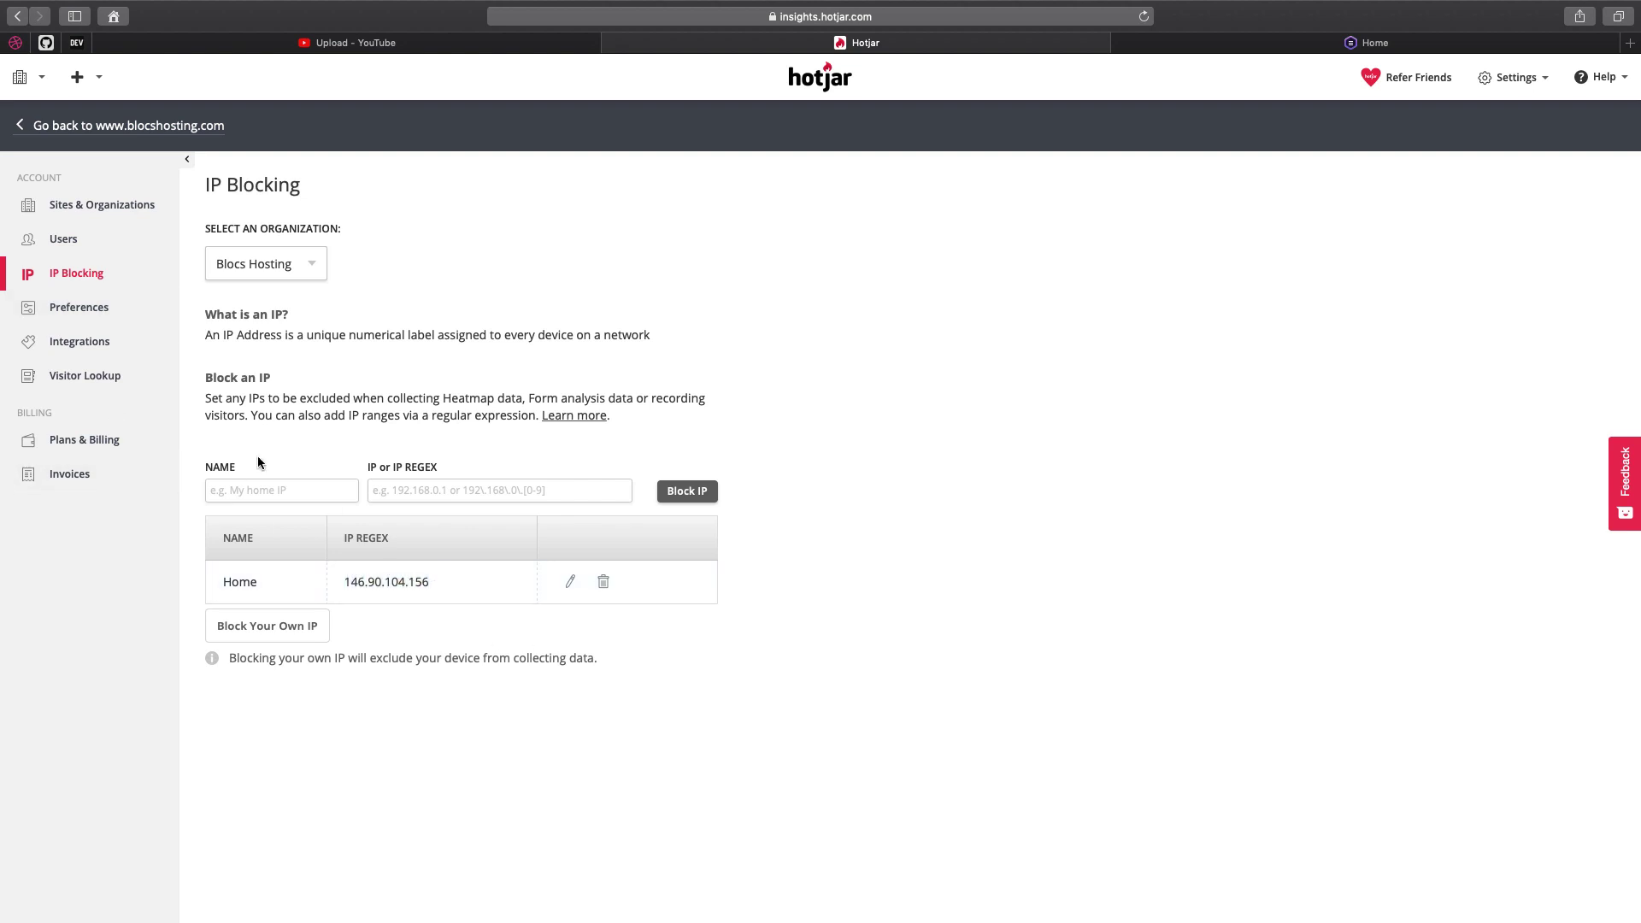
click(101, 205)
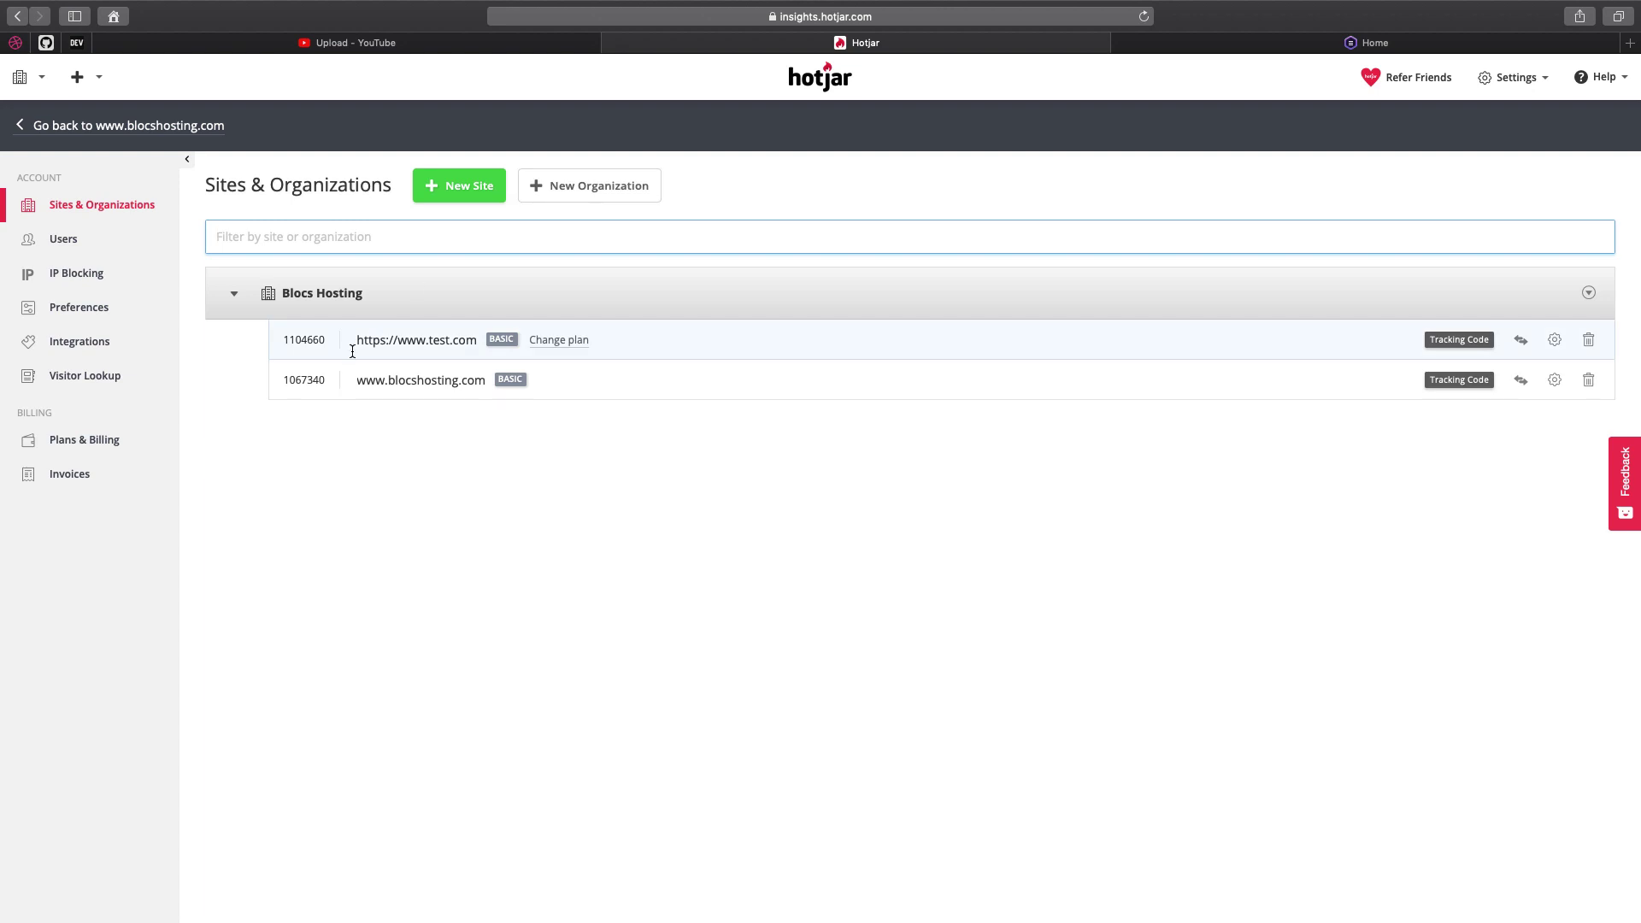
click(310, 337)
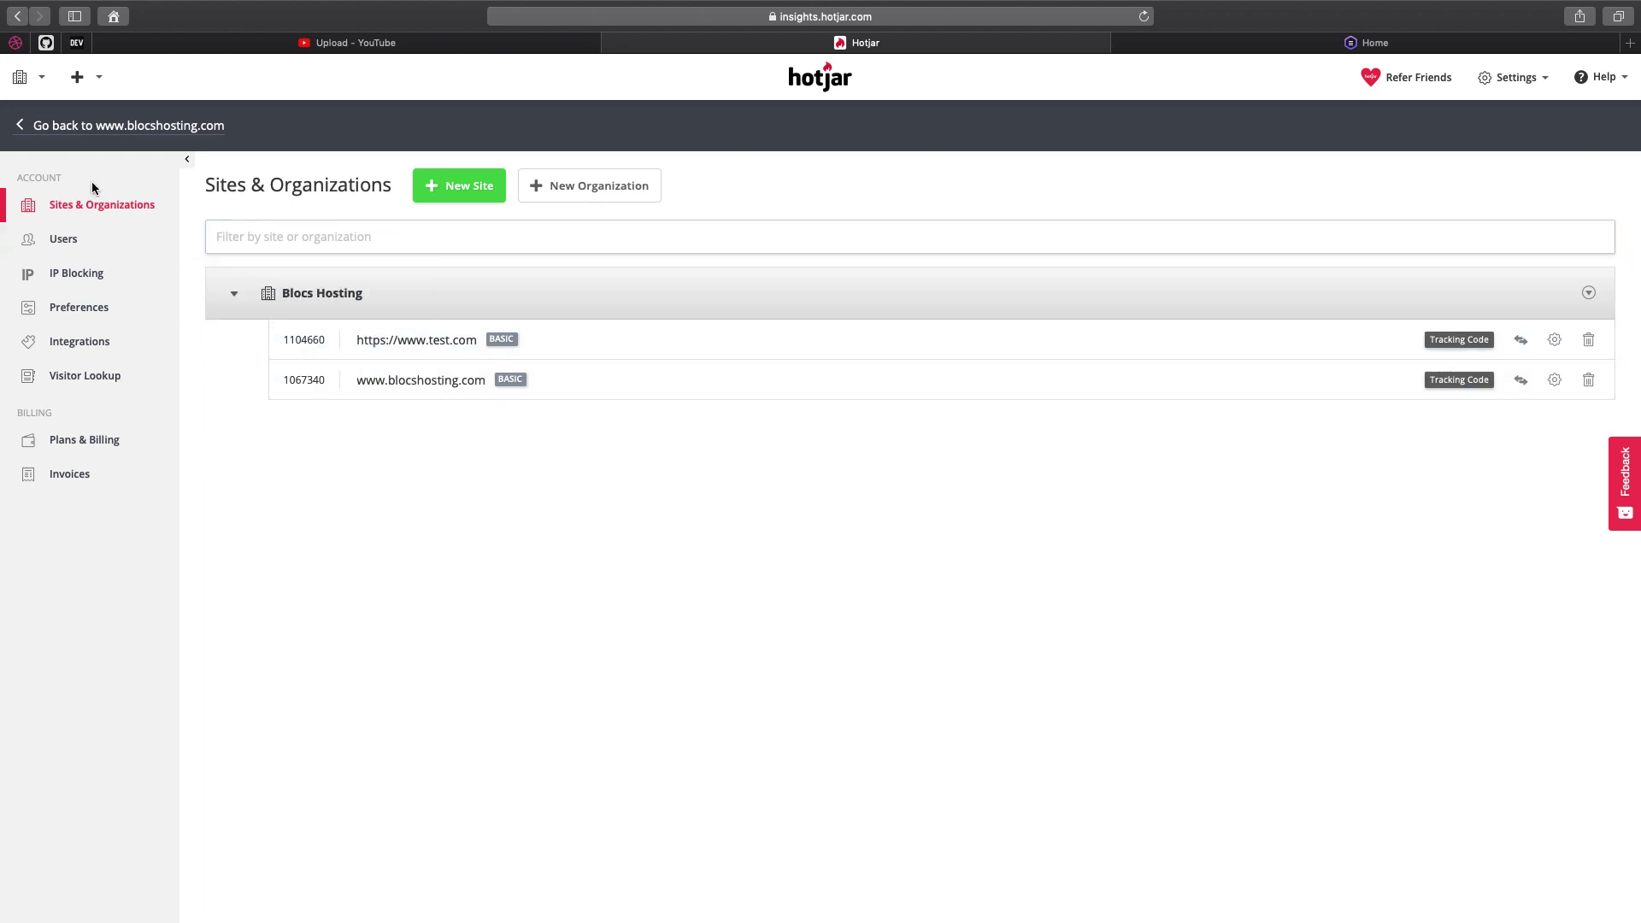
click(45, 129)
click(99, 78)
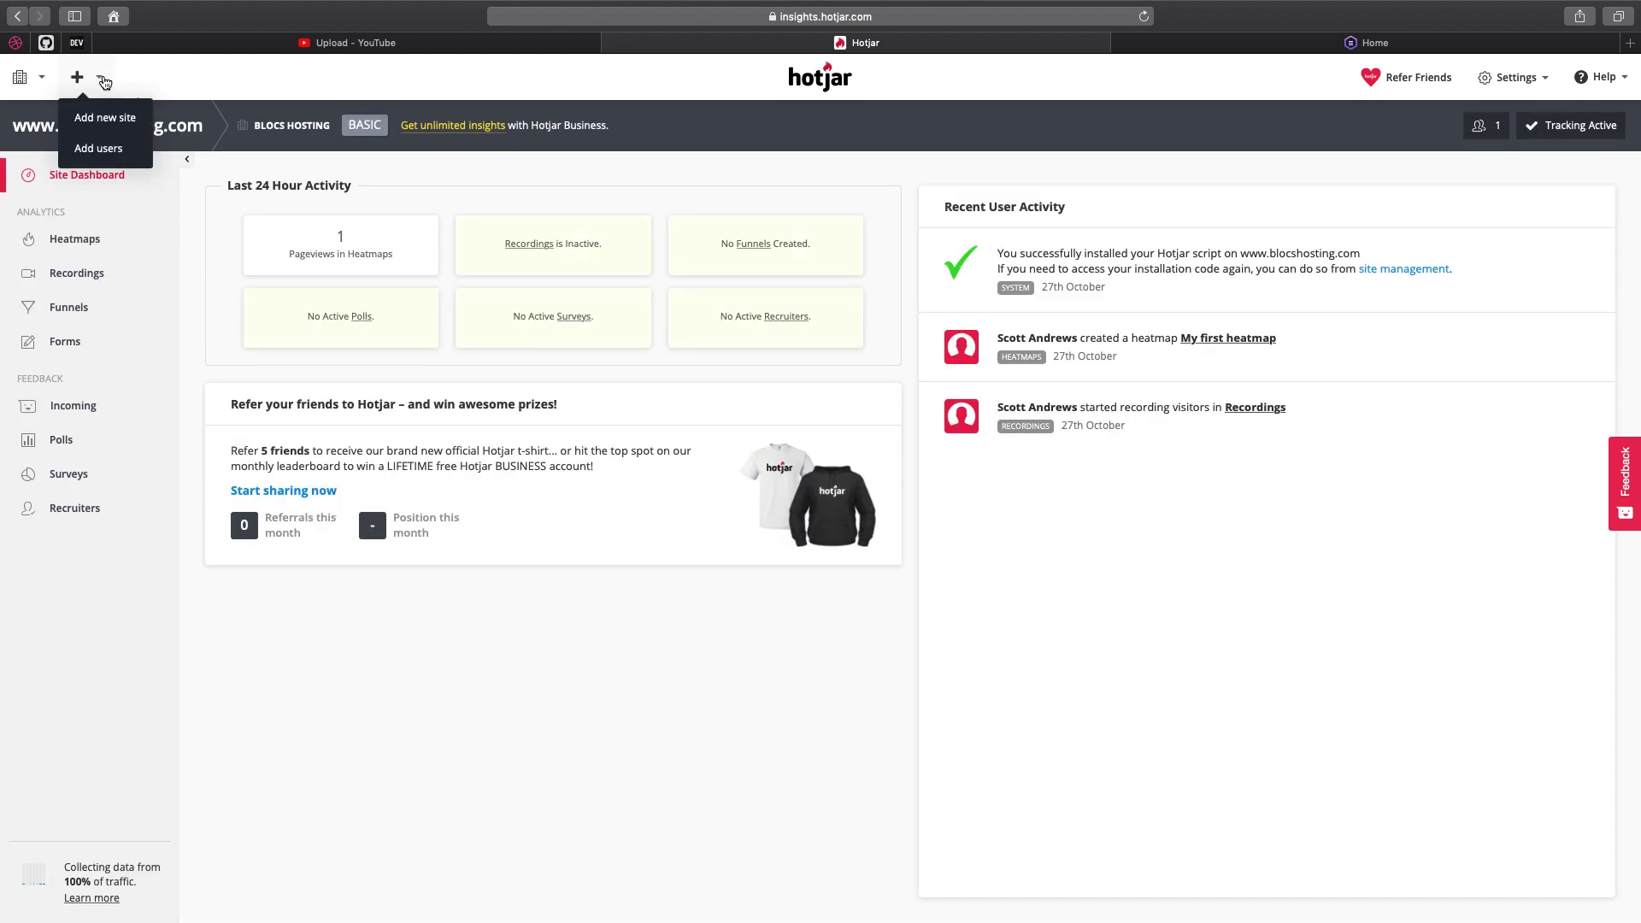
click(20, 78)
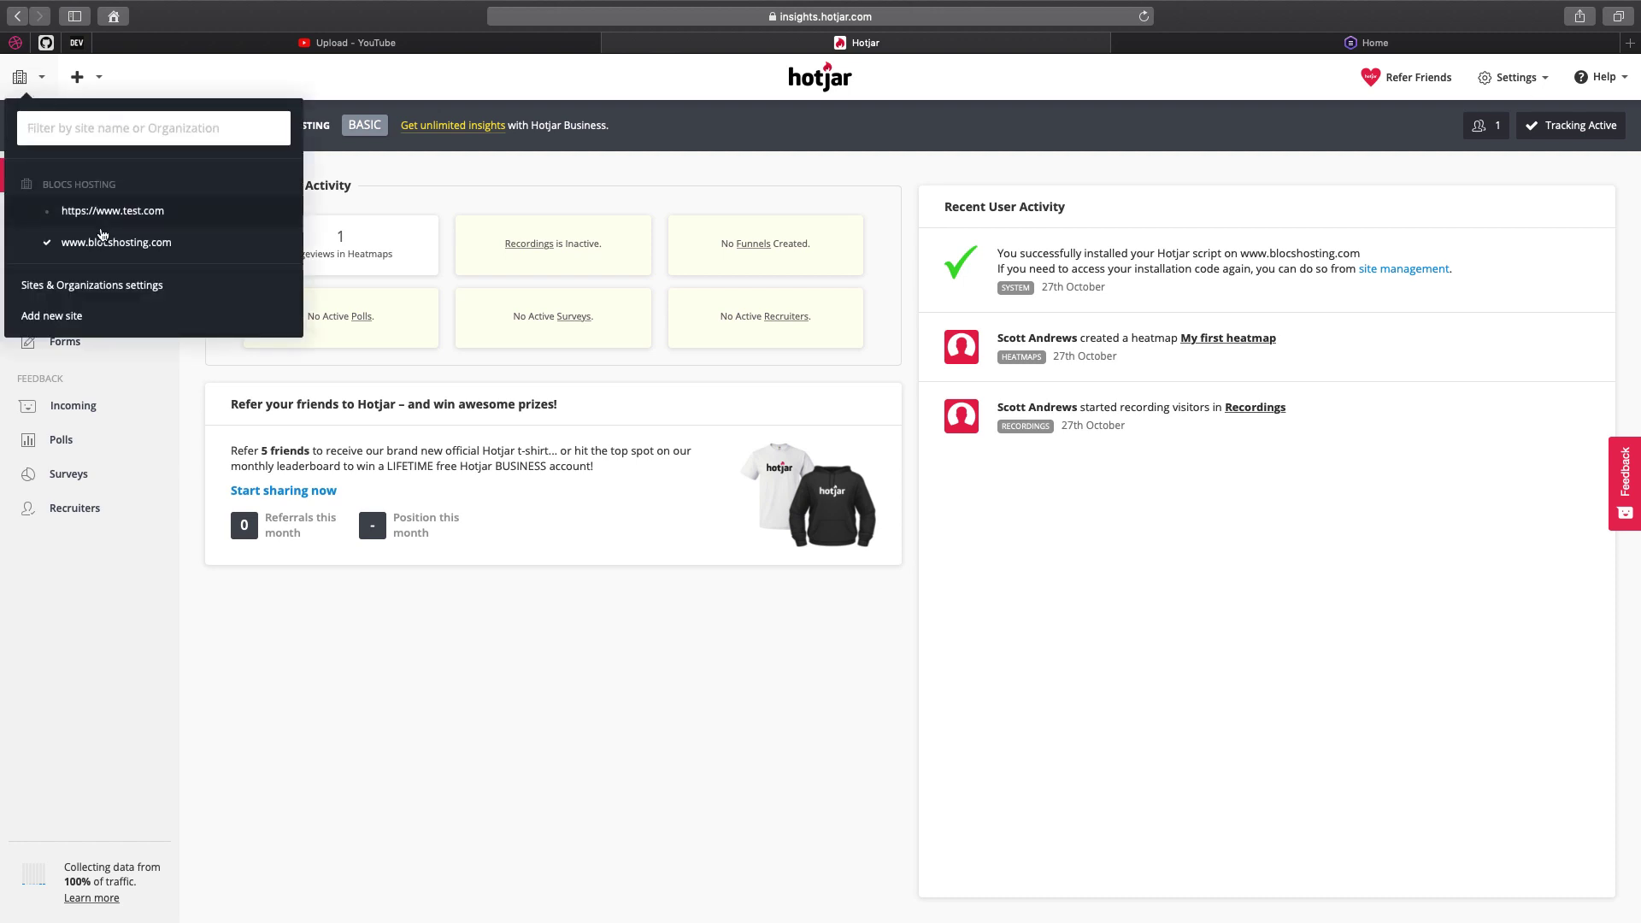
click(114, 215)
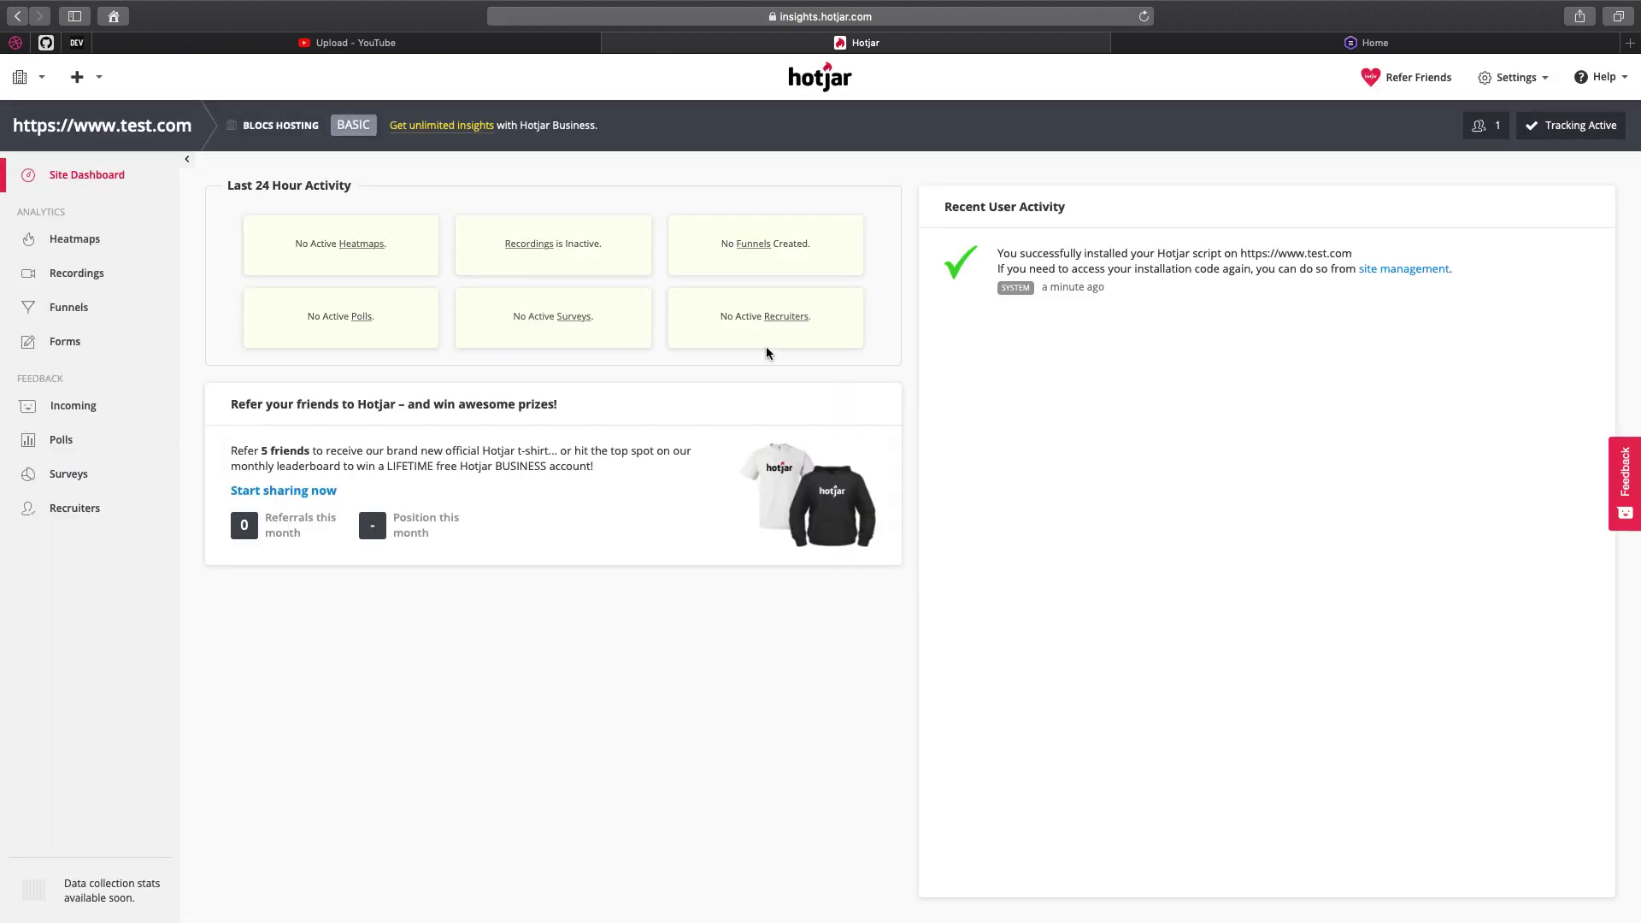
drag(1010, 254, 1341, 256)
click(1306, 312)
Look through the test.com Forms, Incoming Feedback and Polls pages in Hotjar.
click(78, 339)
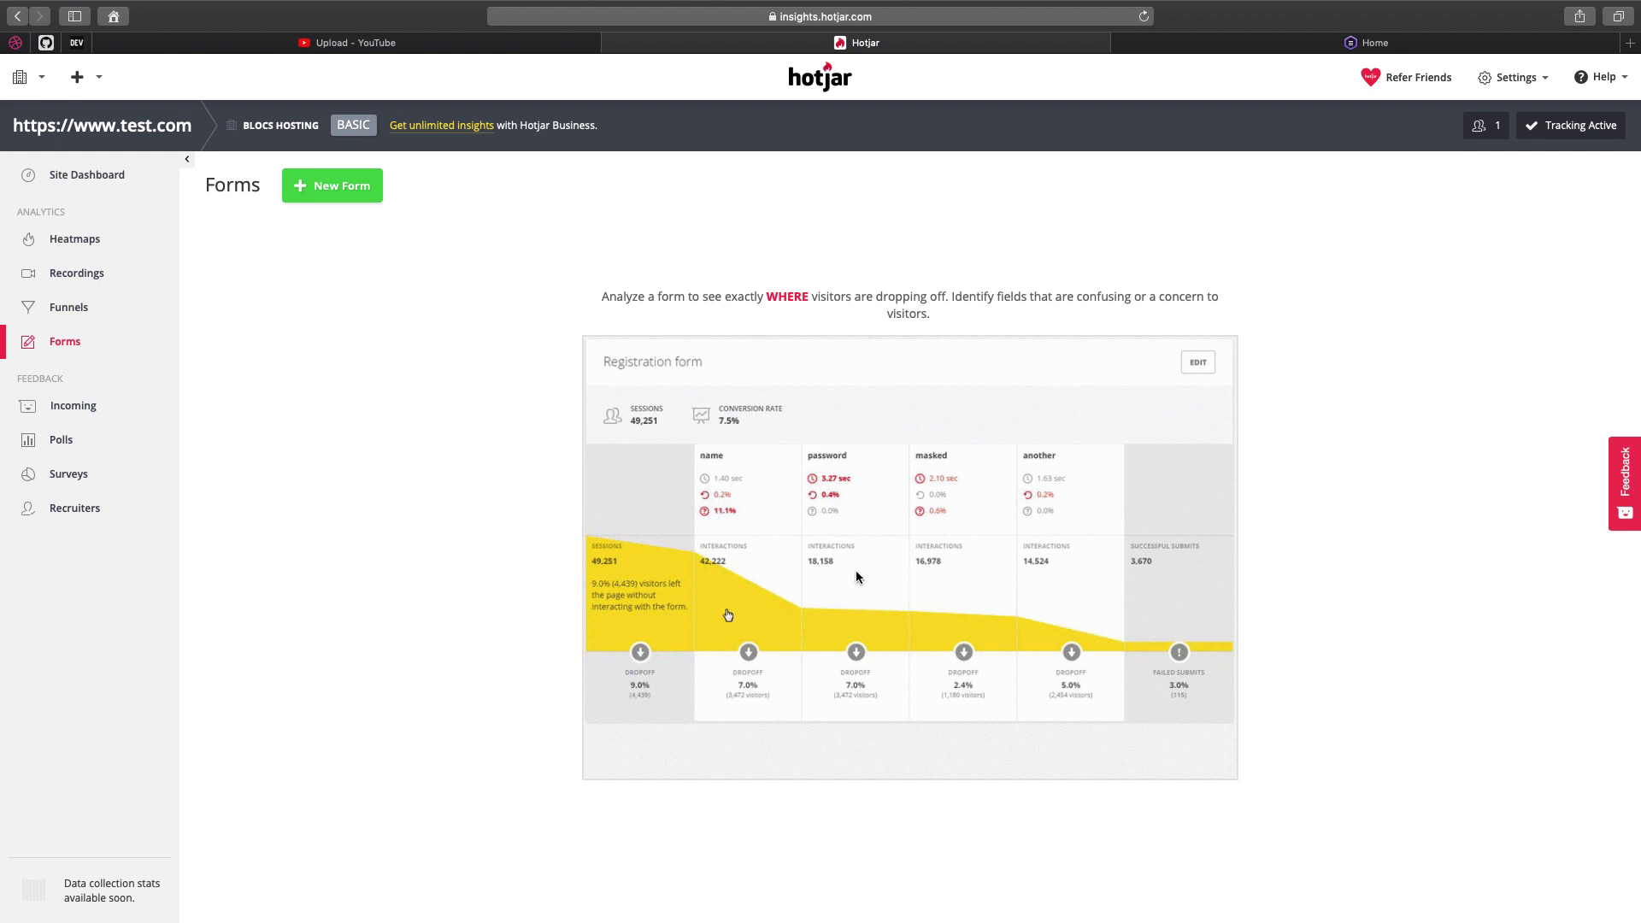
click(95, 410)
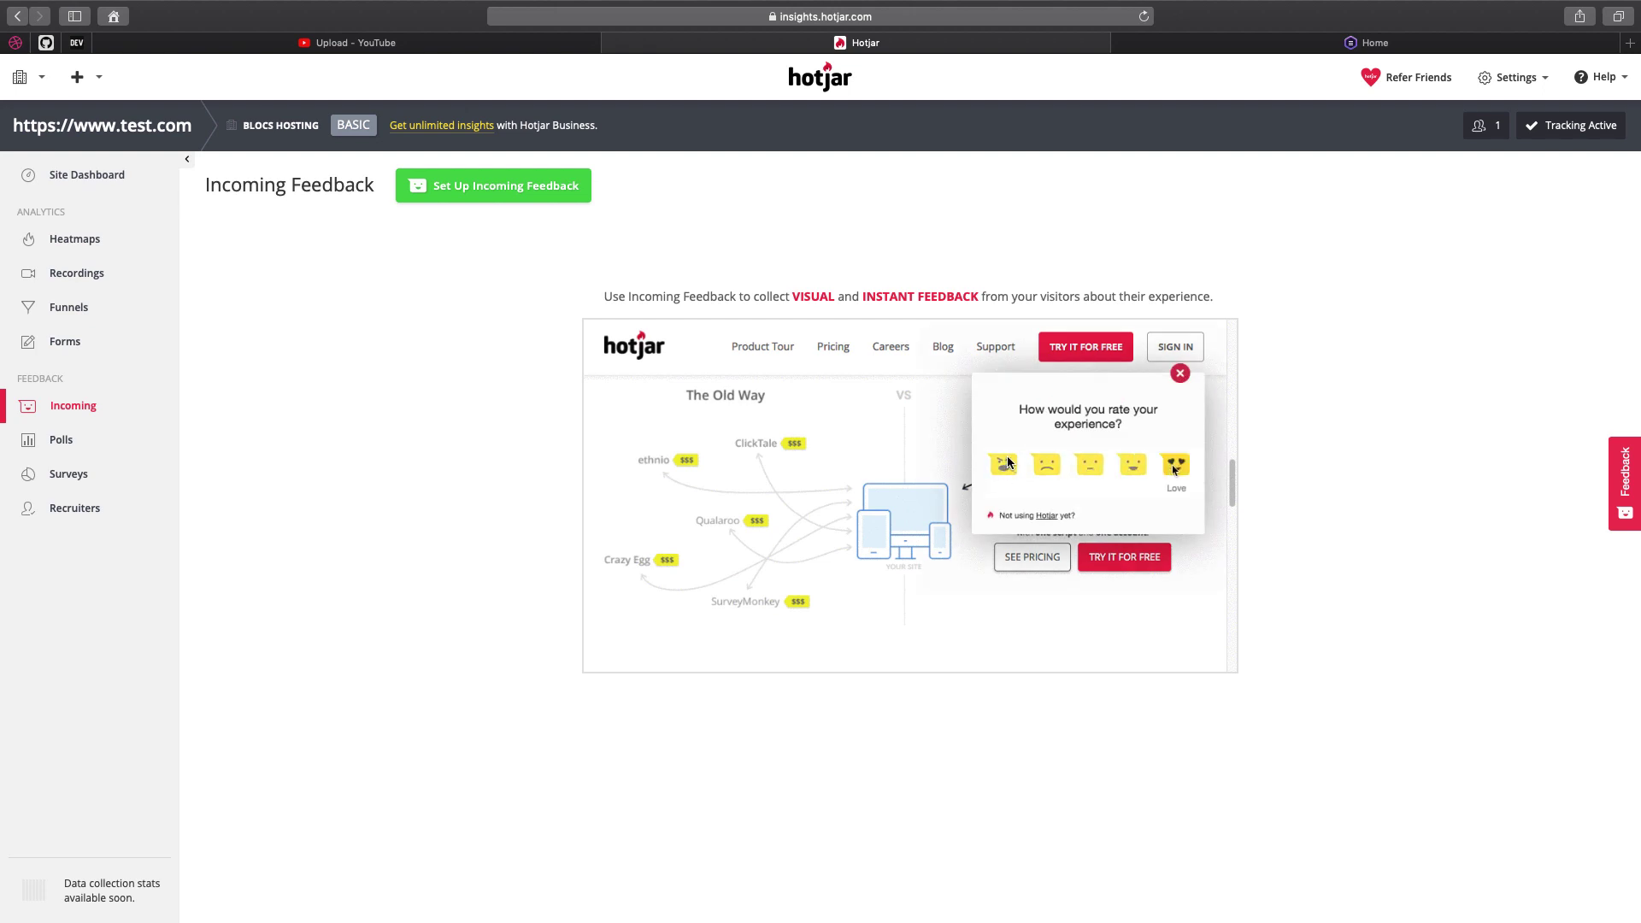
click(90, 440)
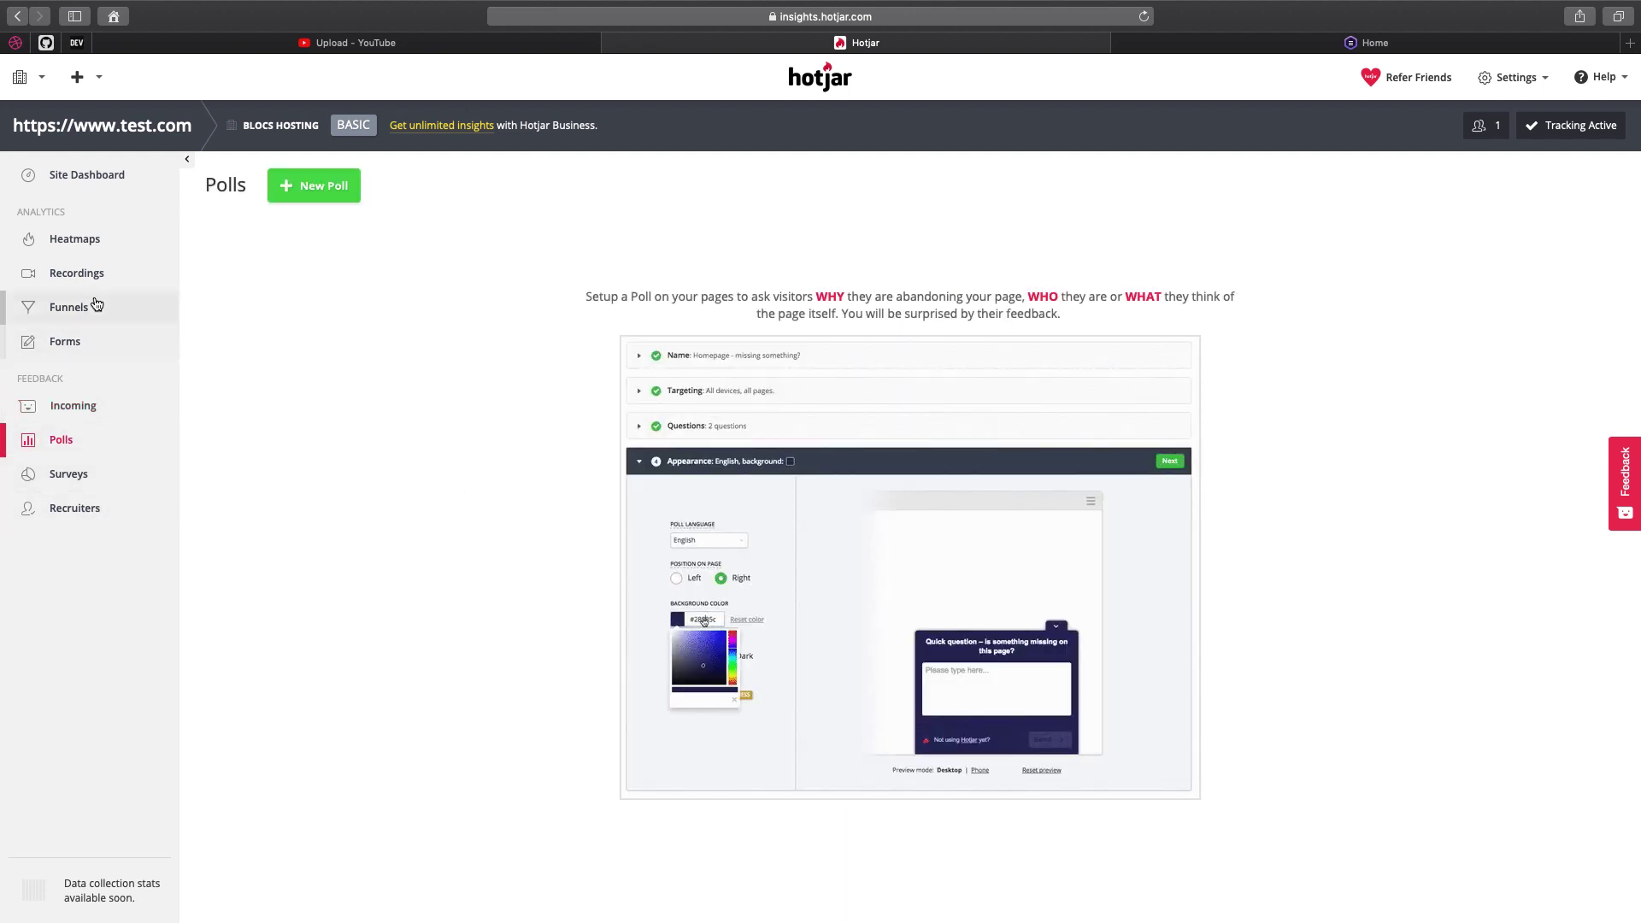
View the Funnels, Recordings and Heatmaps pages, then go back to the localhost page source.
click(104, 307)
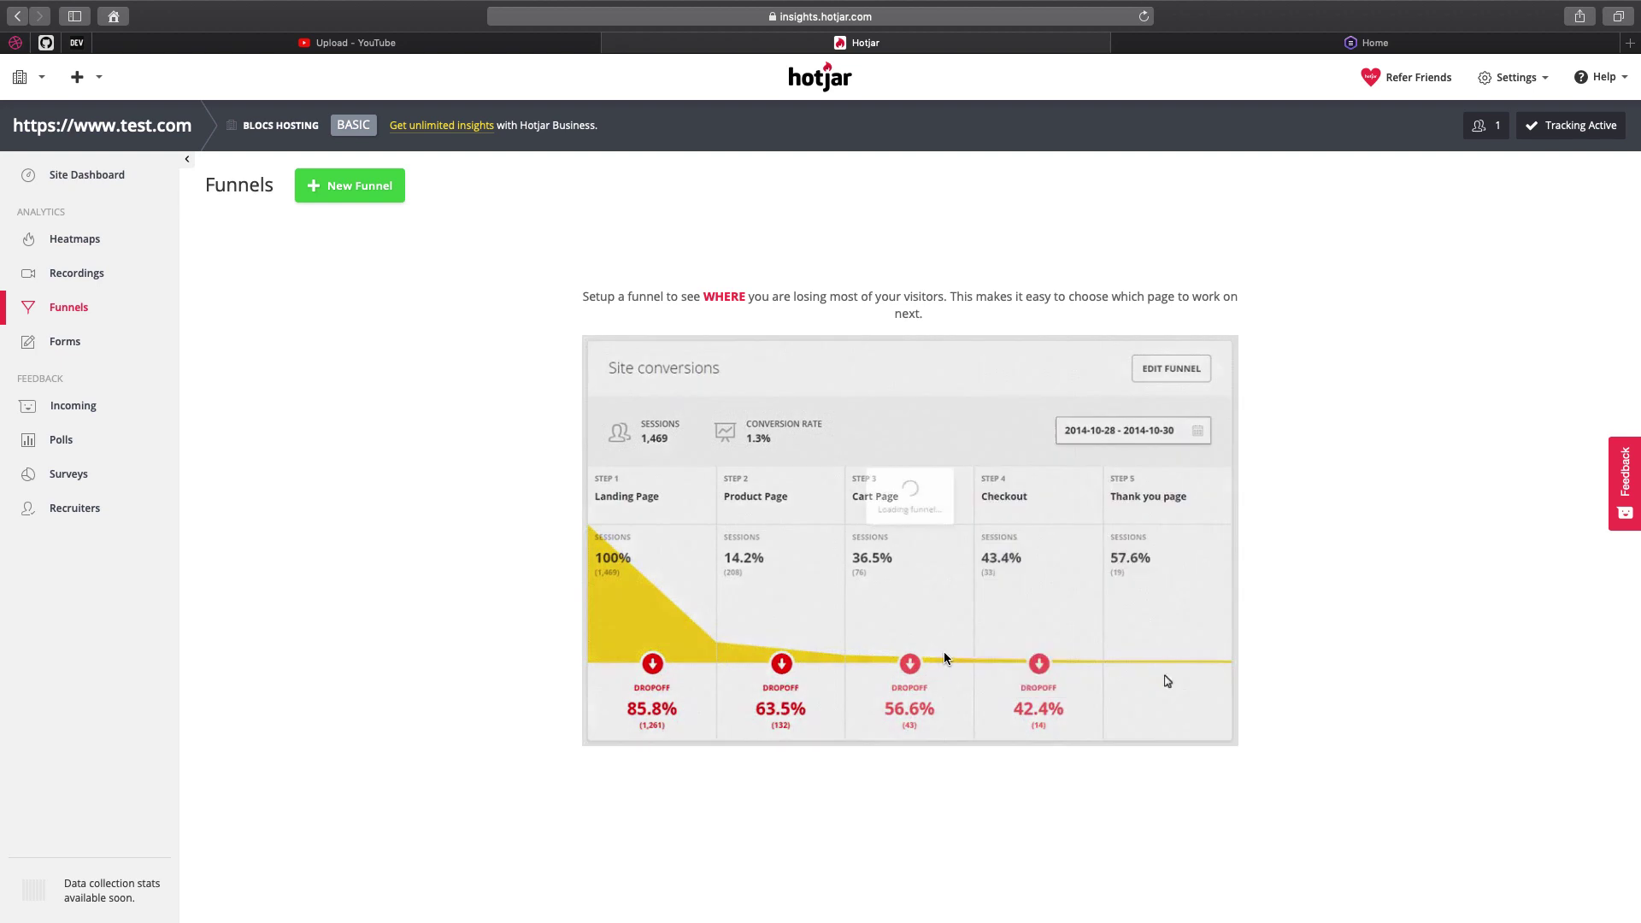
click(122, 273)
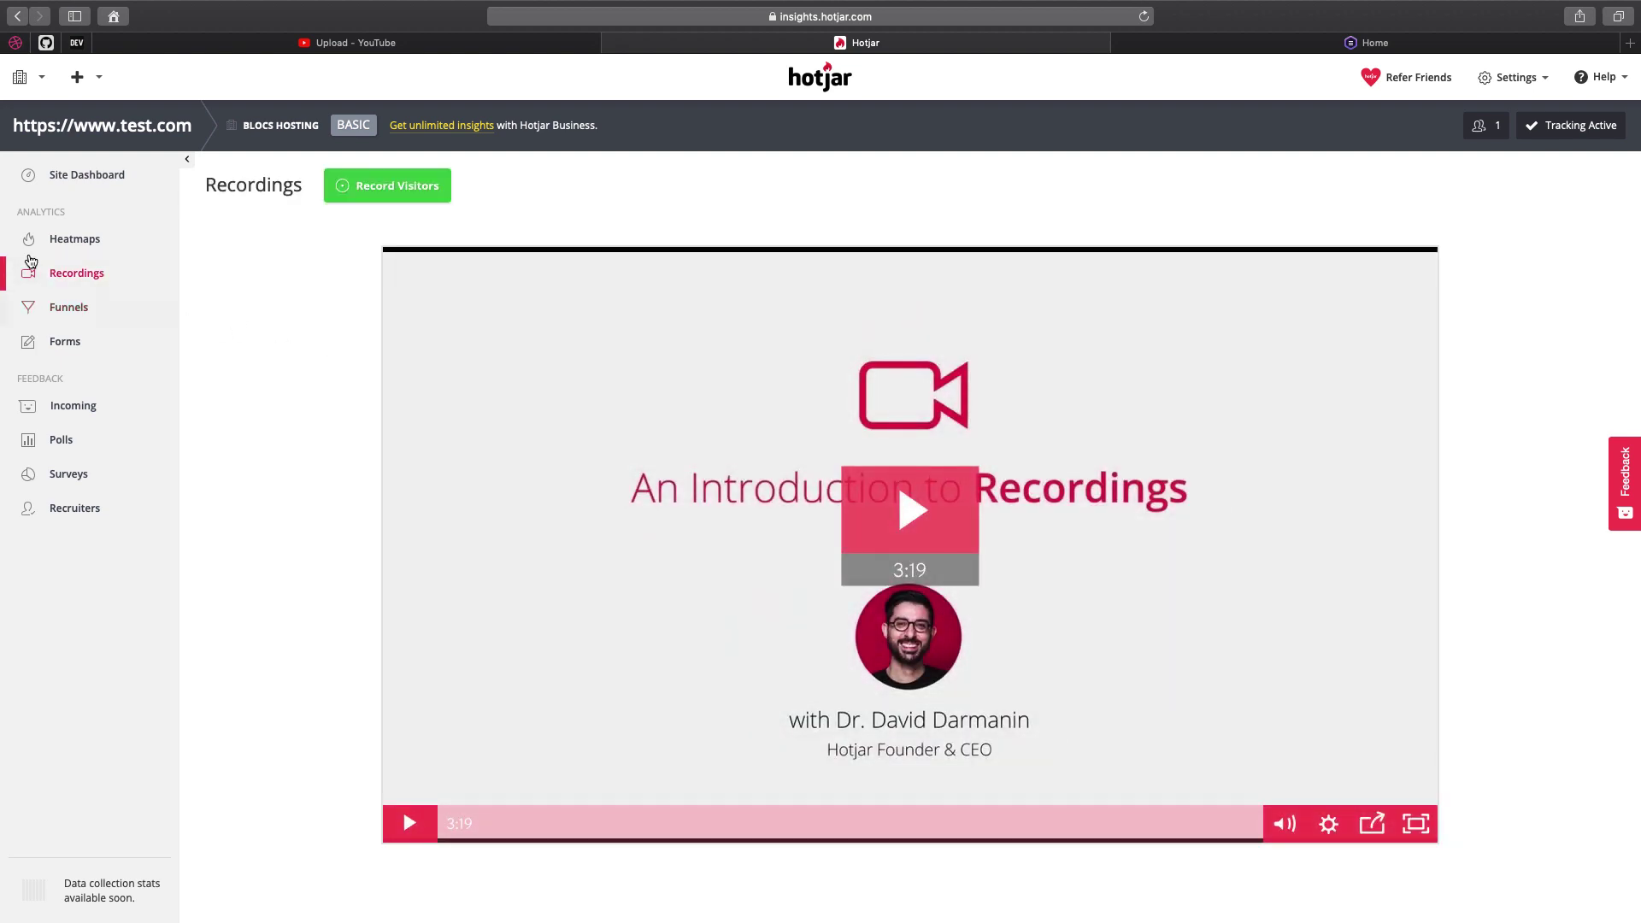
click(92, 240)
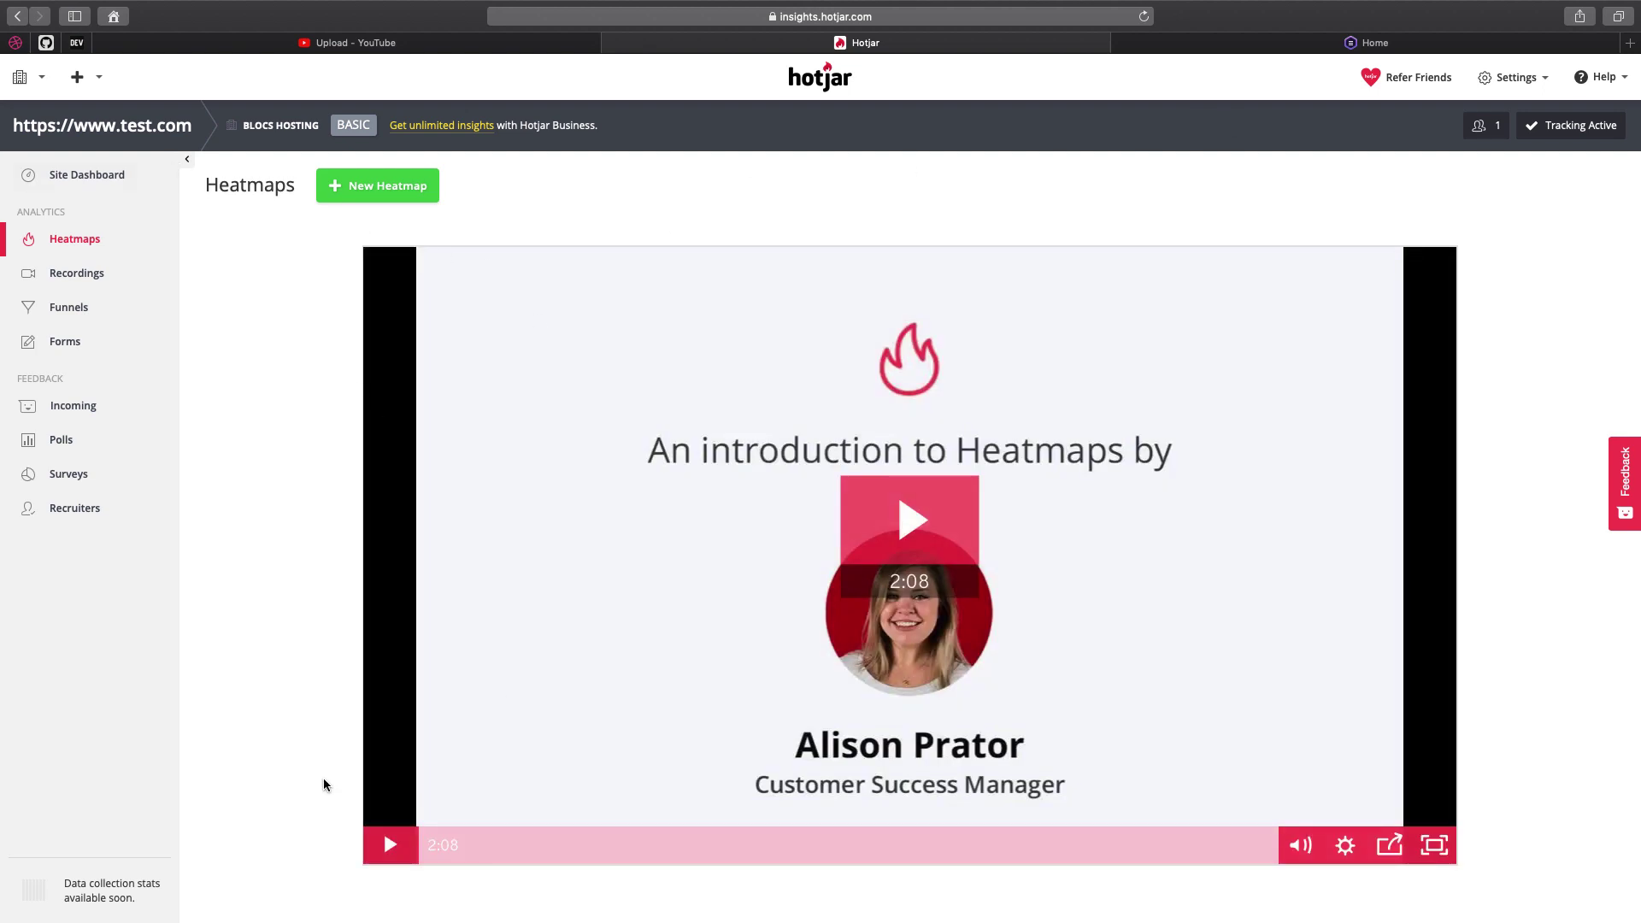
click(1260, 47)
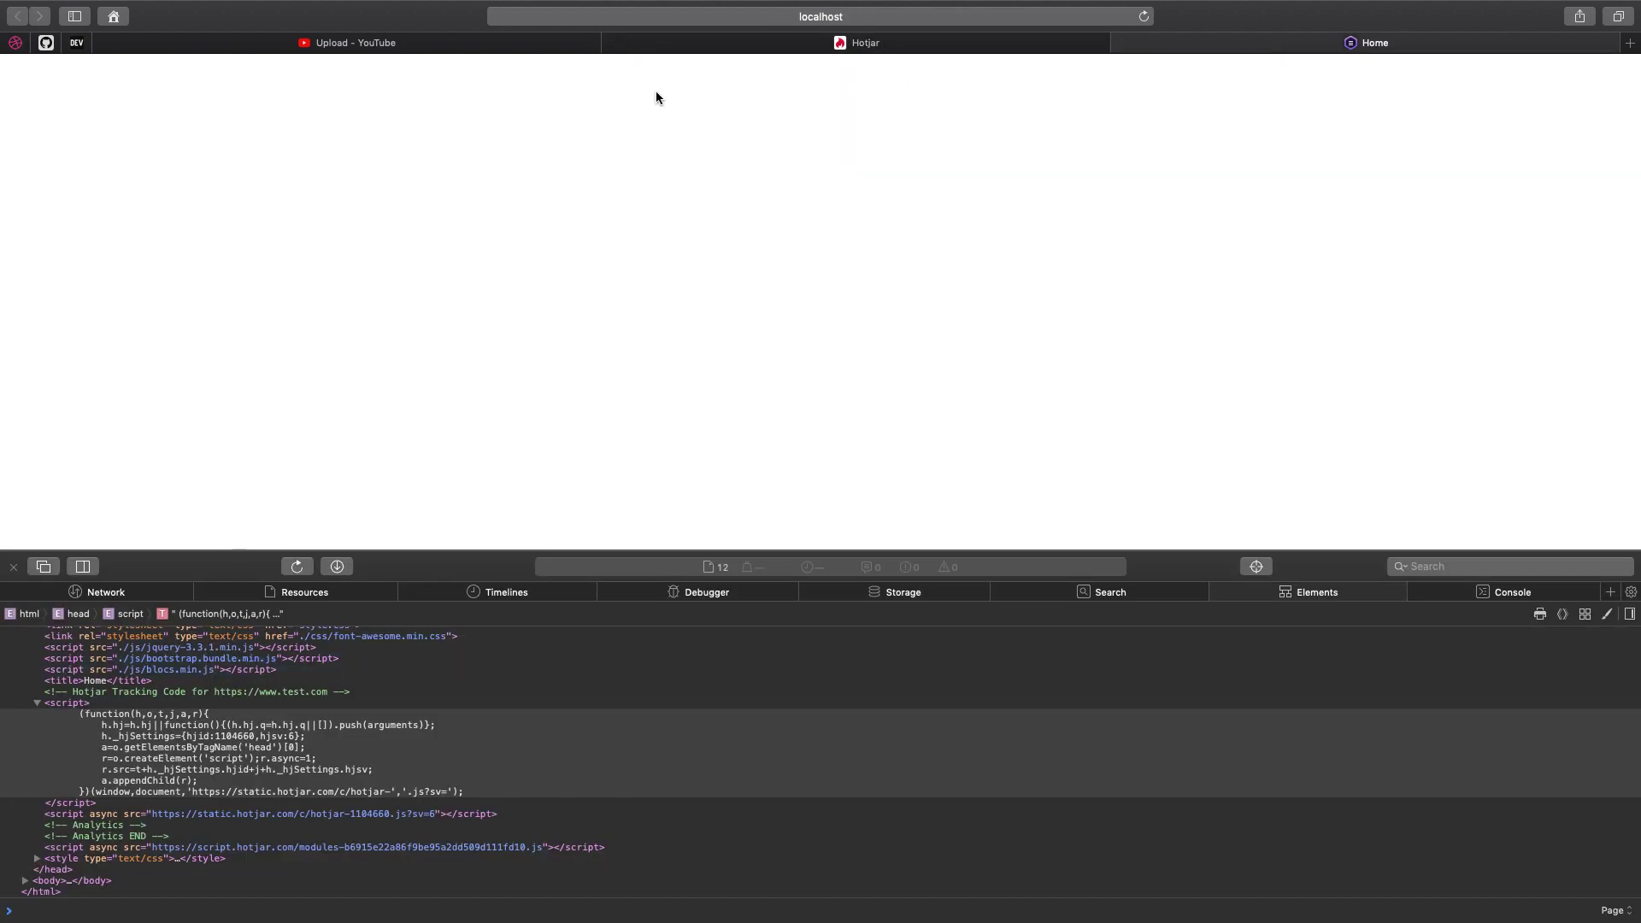
click(536, 47)
click(764, 43)
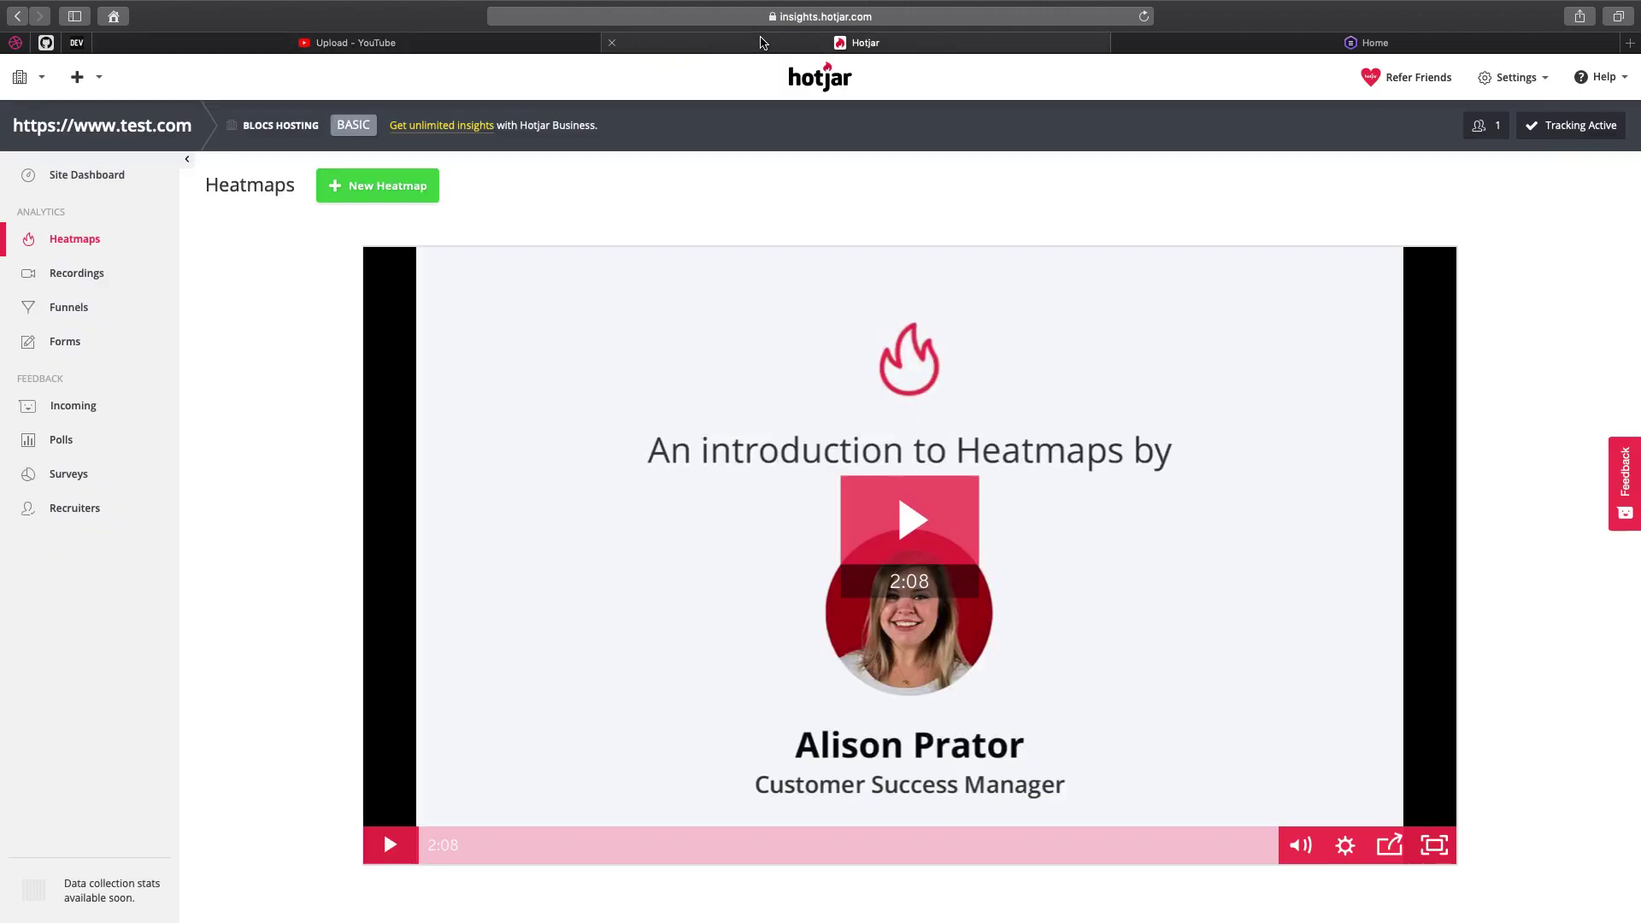
click(485, 47)
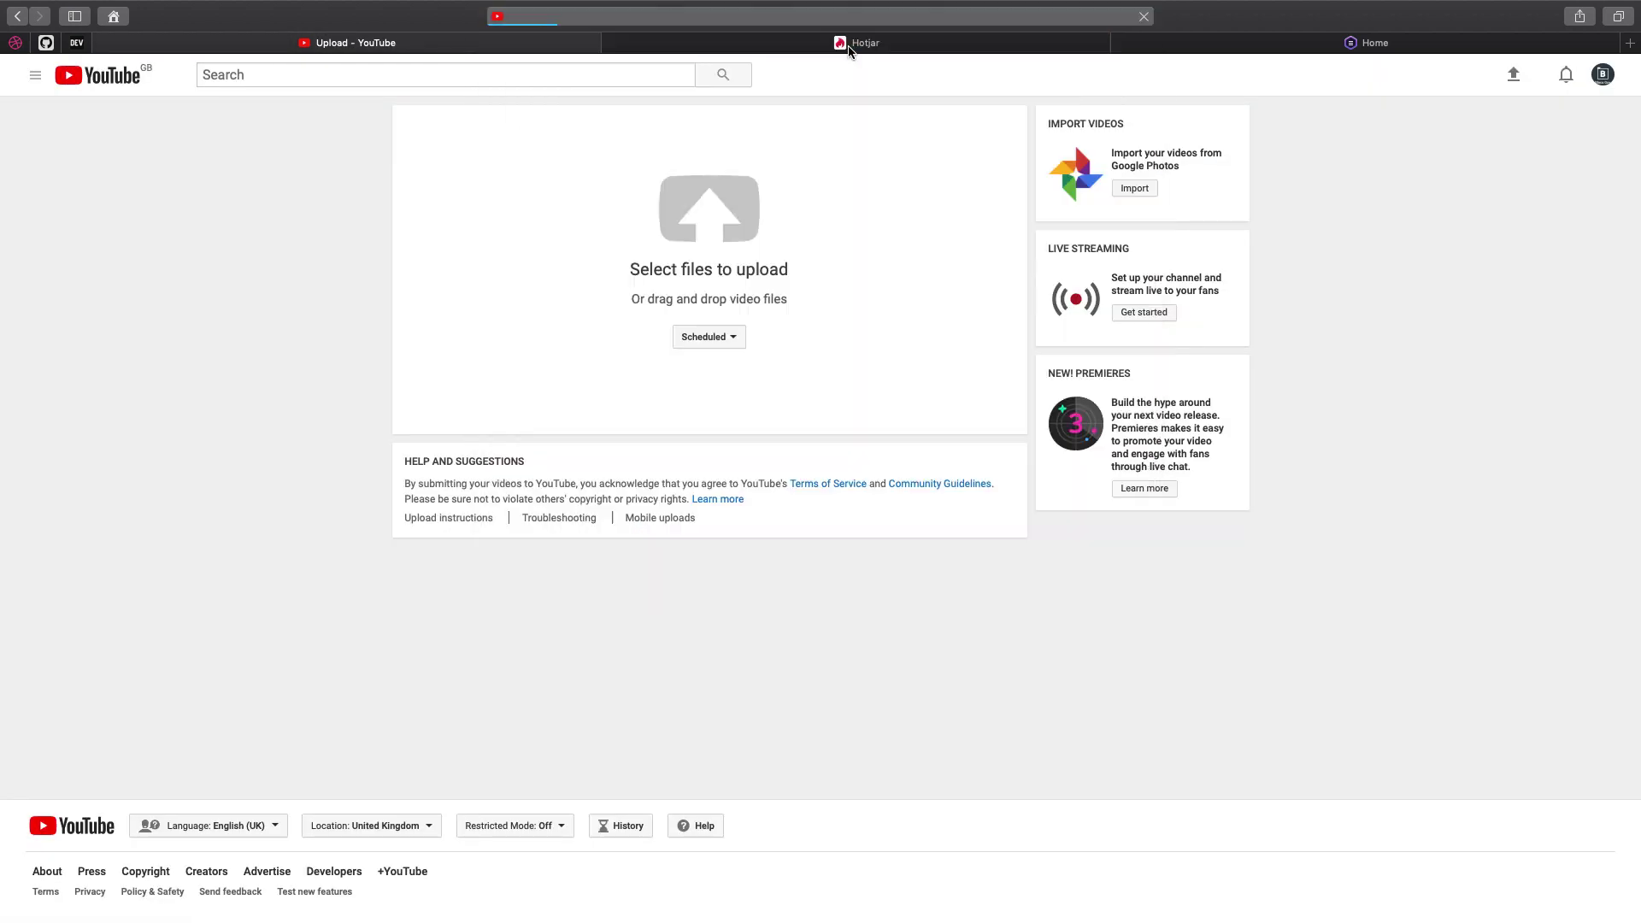
click(856, 42)
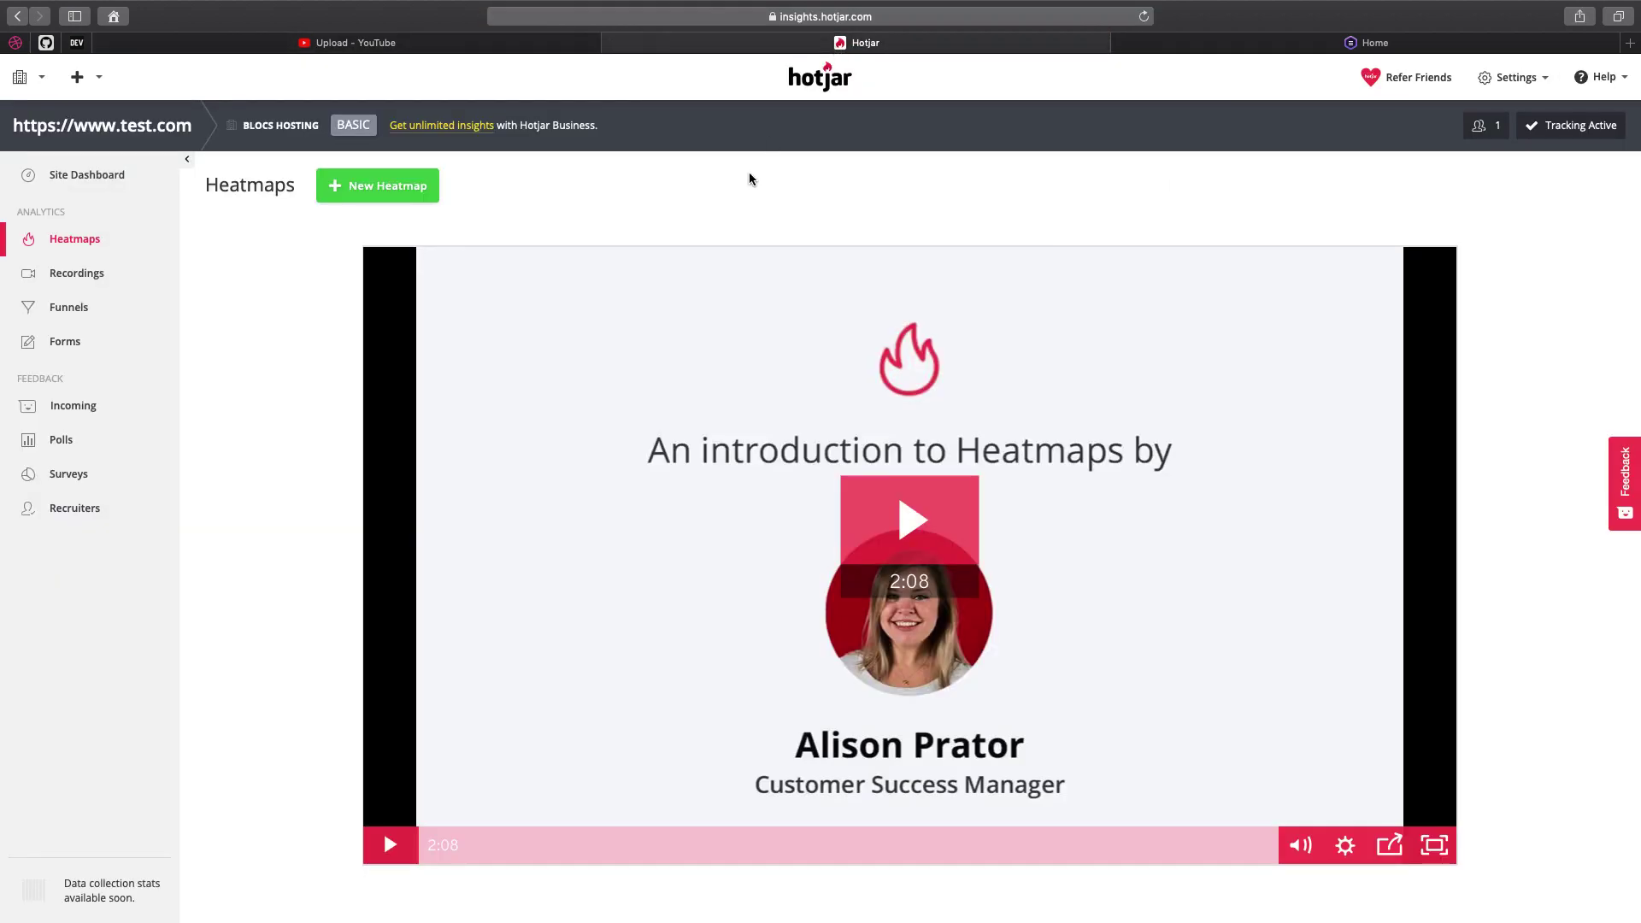
click(94, 175)
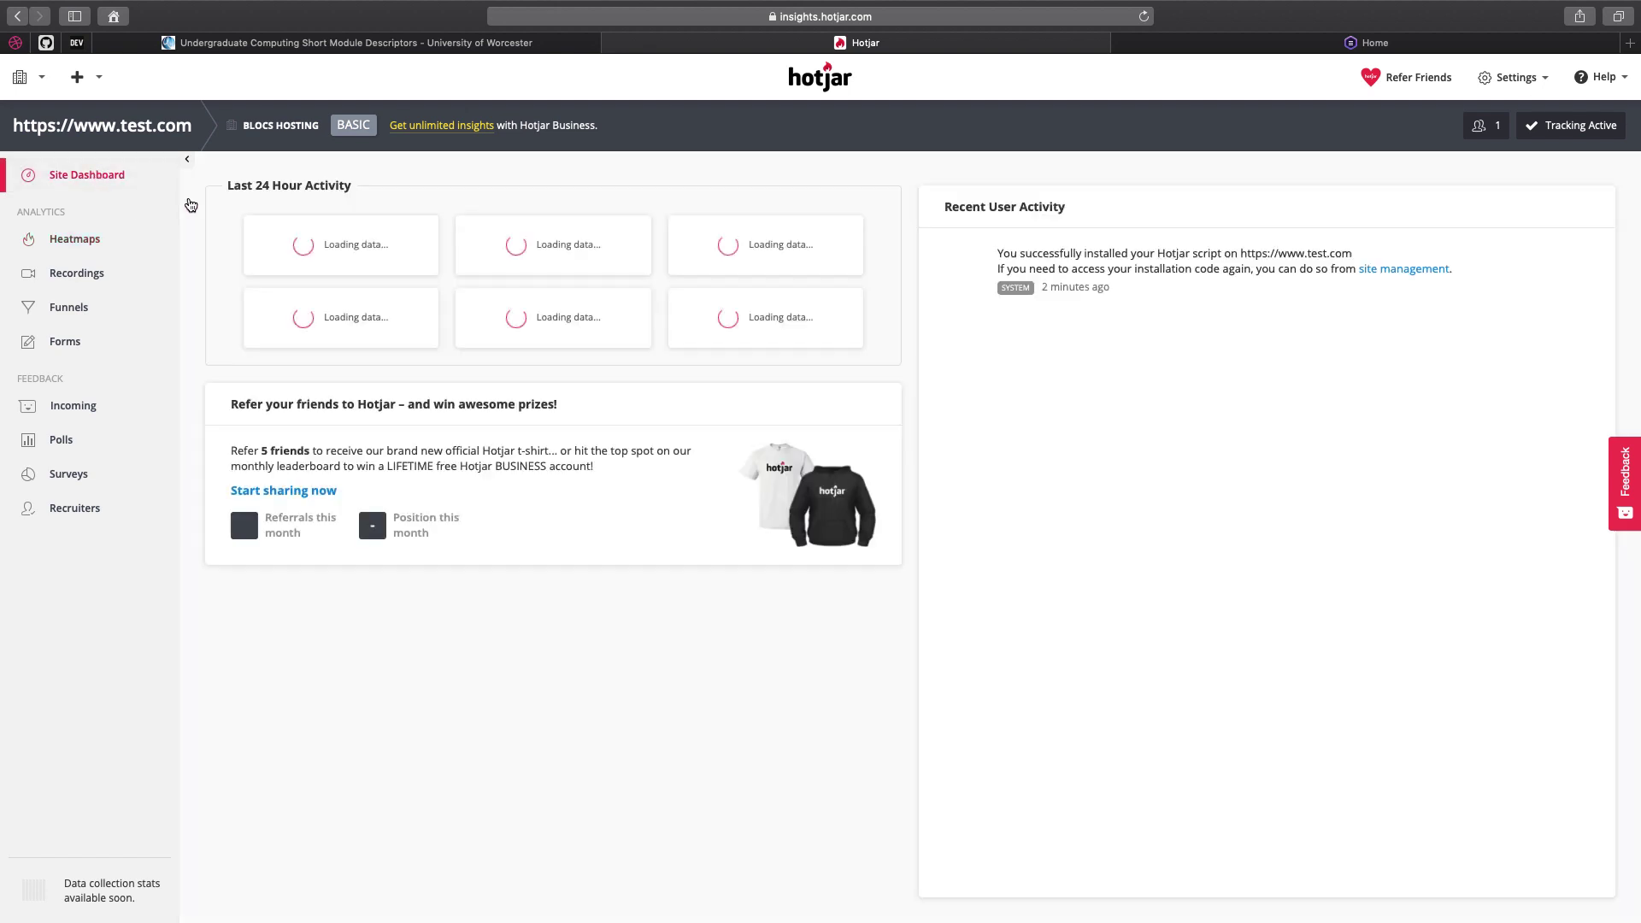